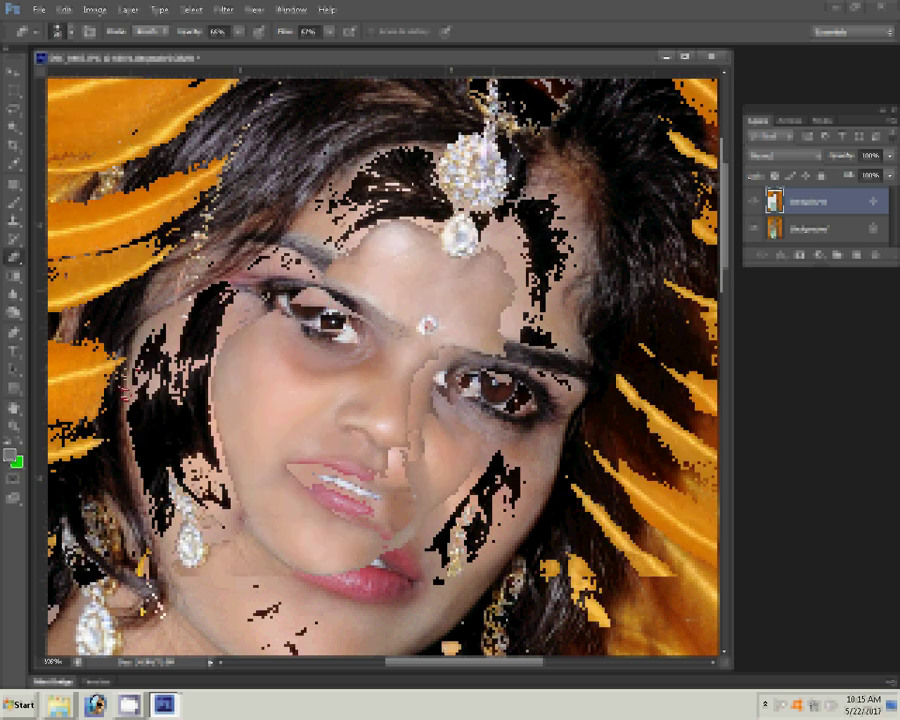
- Switch to the Pen tool in Path mode to outline the woman's portrait
key("s")
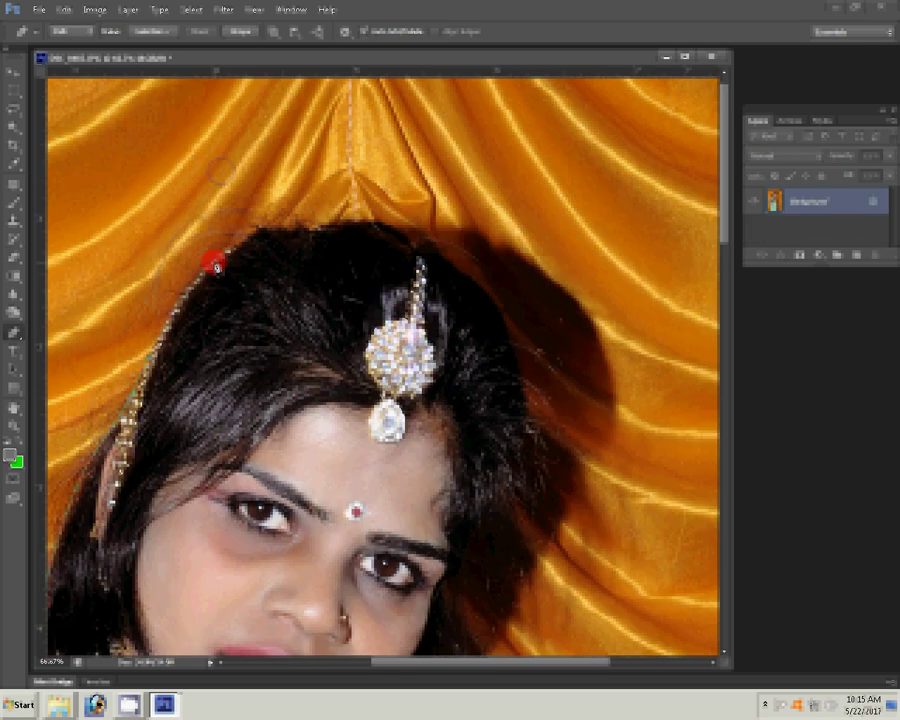
- Start the outline path with a first anchor at the edge of the woman's hair
left_click(488, 303)
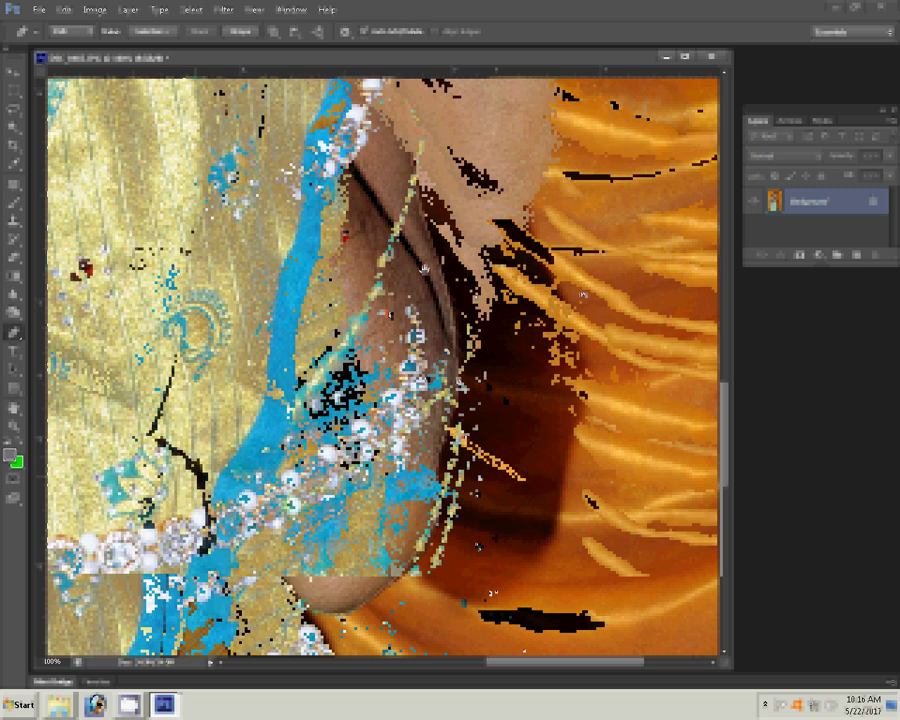
- Continue the Pen path with anchors down the saree's edge, panning the view along it
scroll(424, 268, "down", 5)
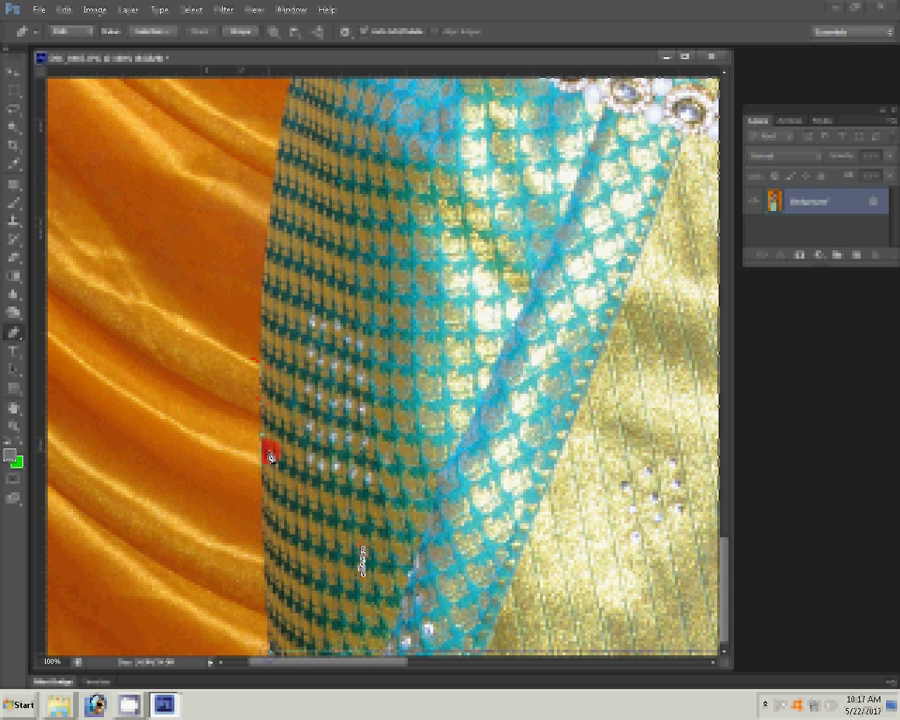
left_click(258, 183)
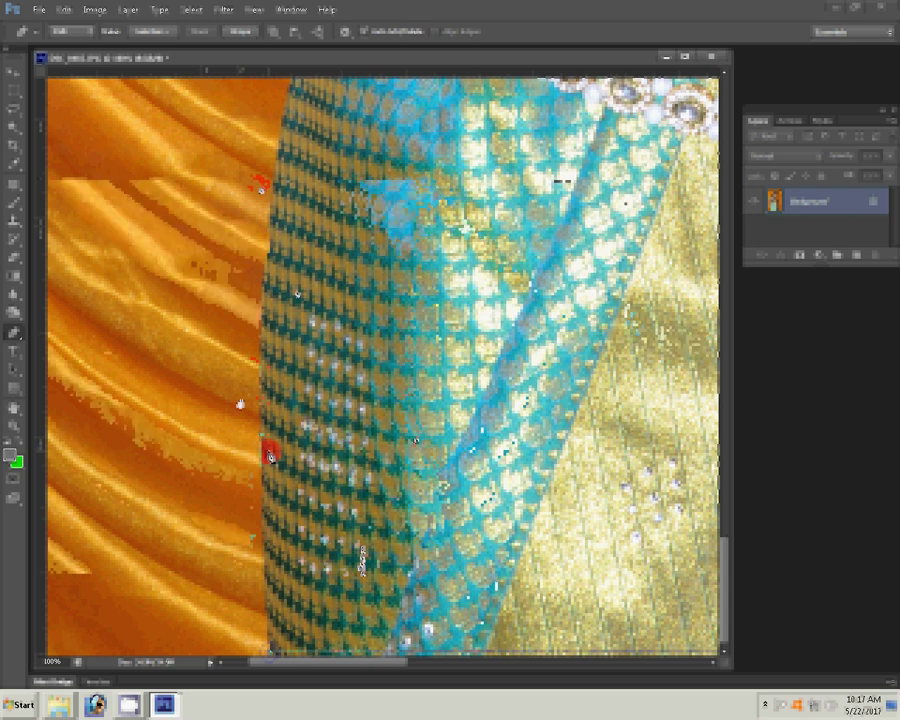
left_click_drag(270, 455, 240, 407)
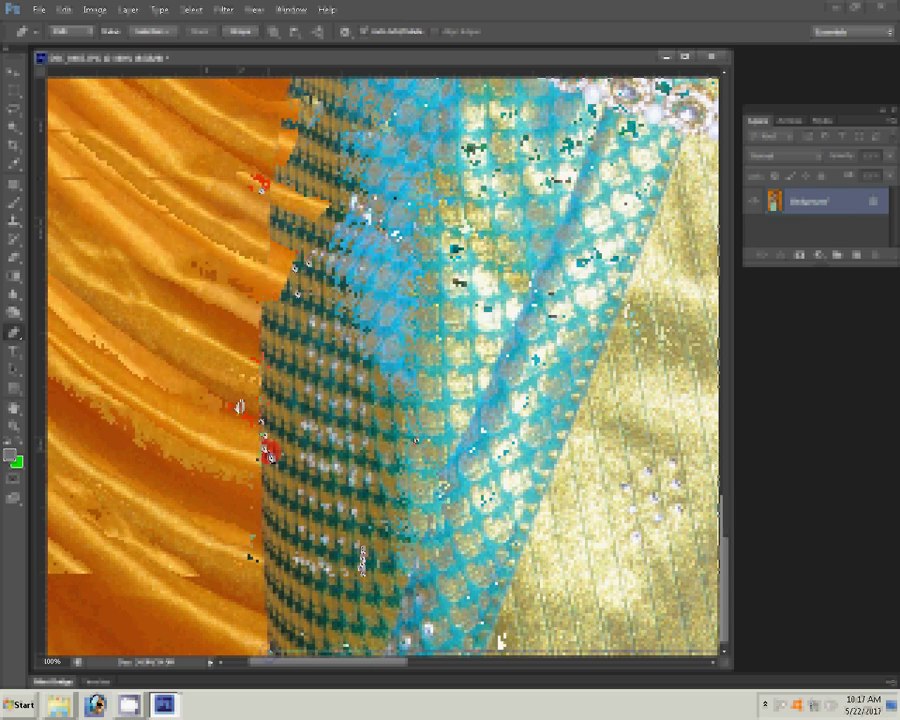
key("ctrl+z")
key("ctrl+shift+z")
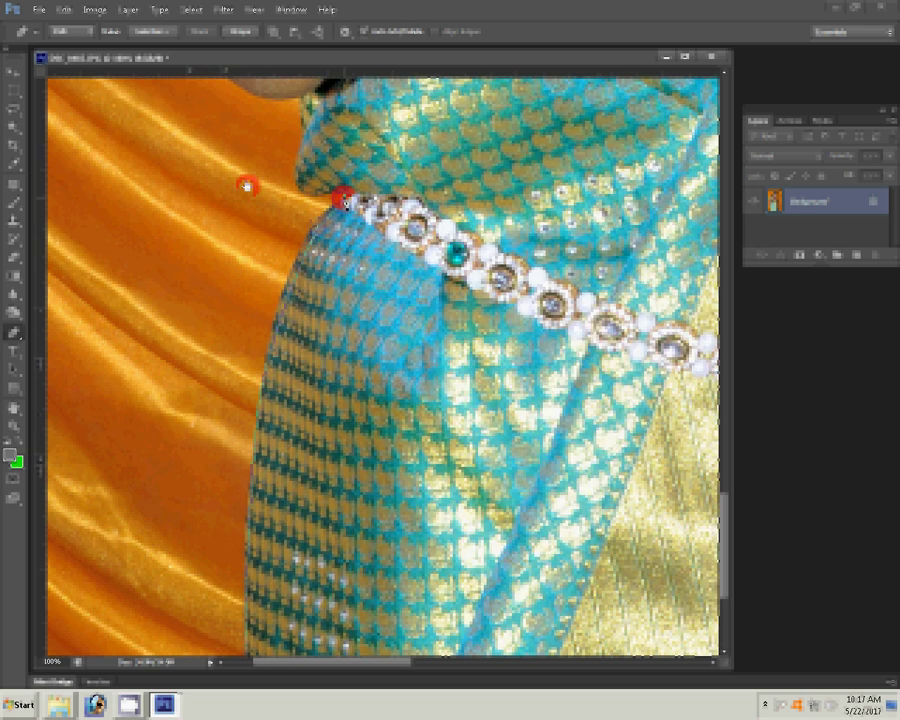
key("ctrl+shift+z")
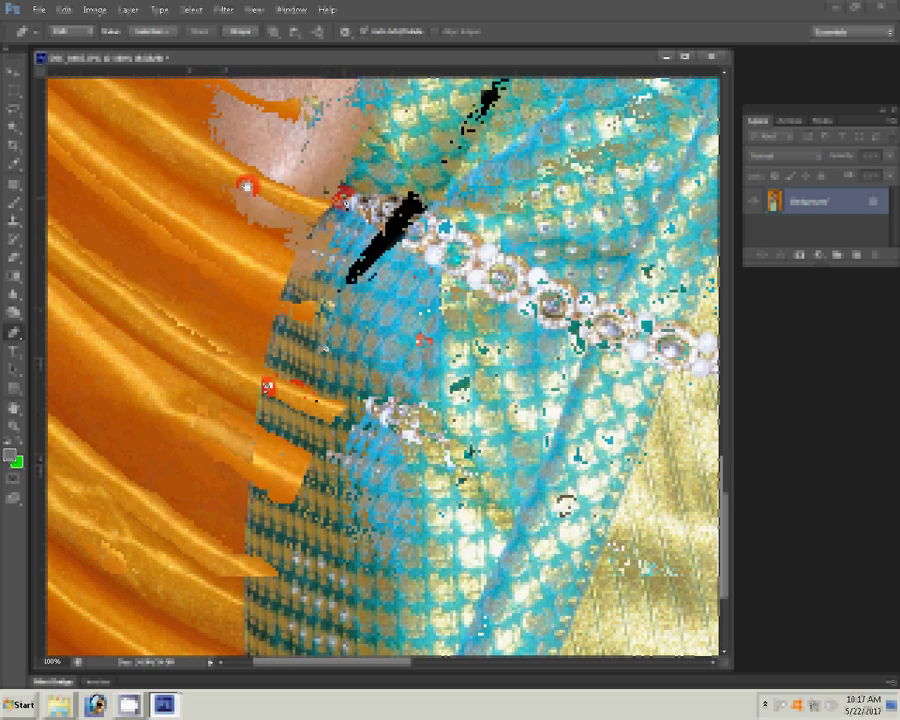
key("ctrl+shift+z")
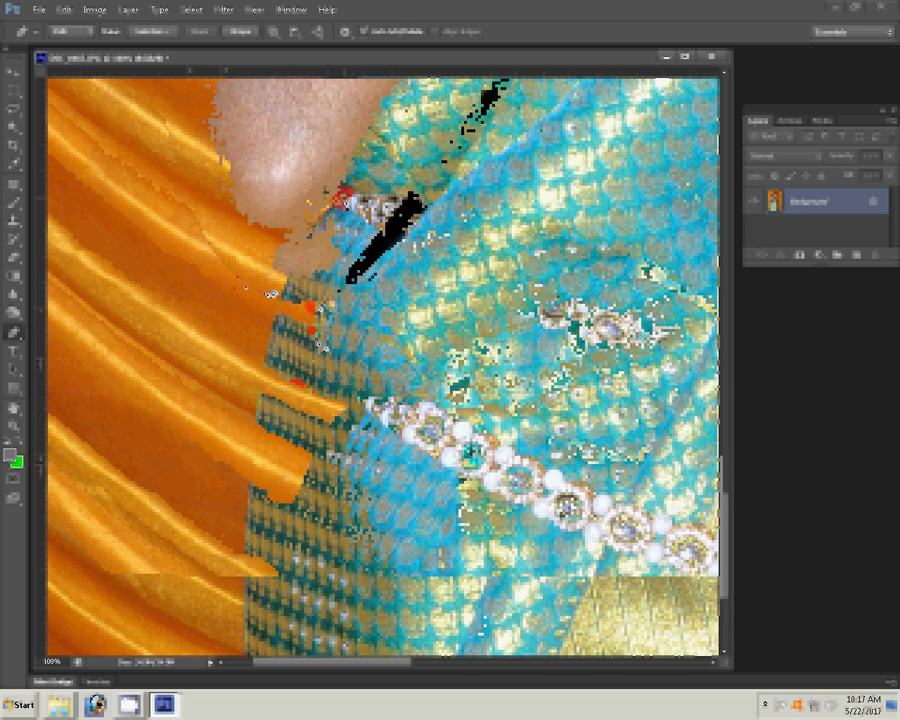
- Extend the outline path with anchors along the arm and around the elbow
left_click(182, 213)
key("ctrl+shift+z")
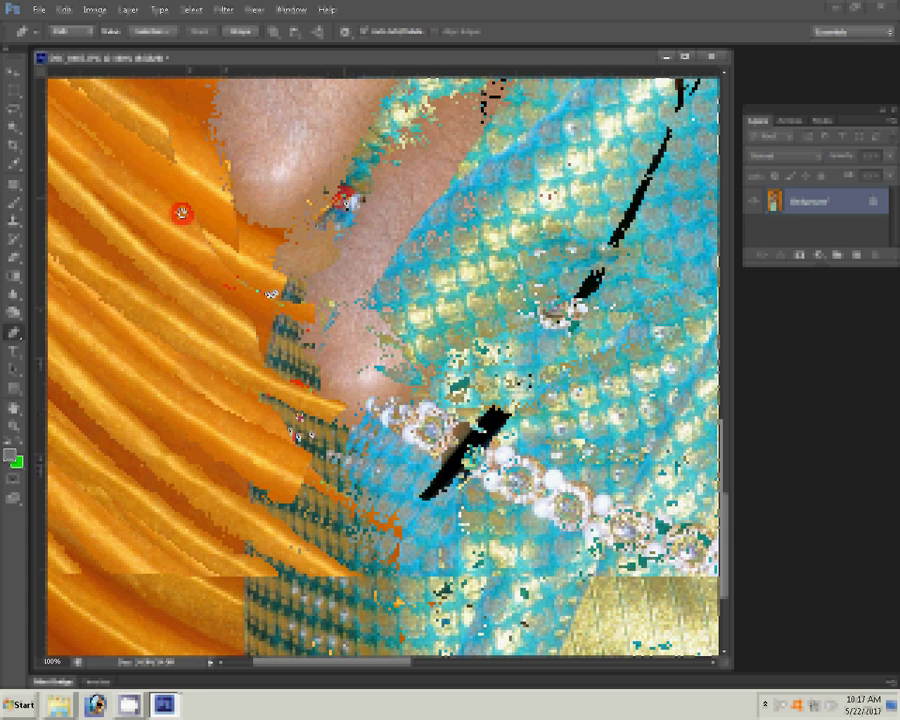
key("ctrl+shift+z")
key("ctrl+shift+z")
key("ctrl+shift+z")
left_click_drag(347, 200, 312, 328)
left_click(233, 222)
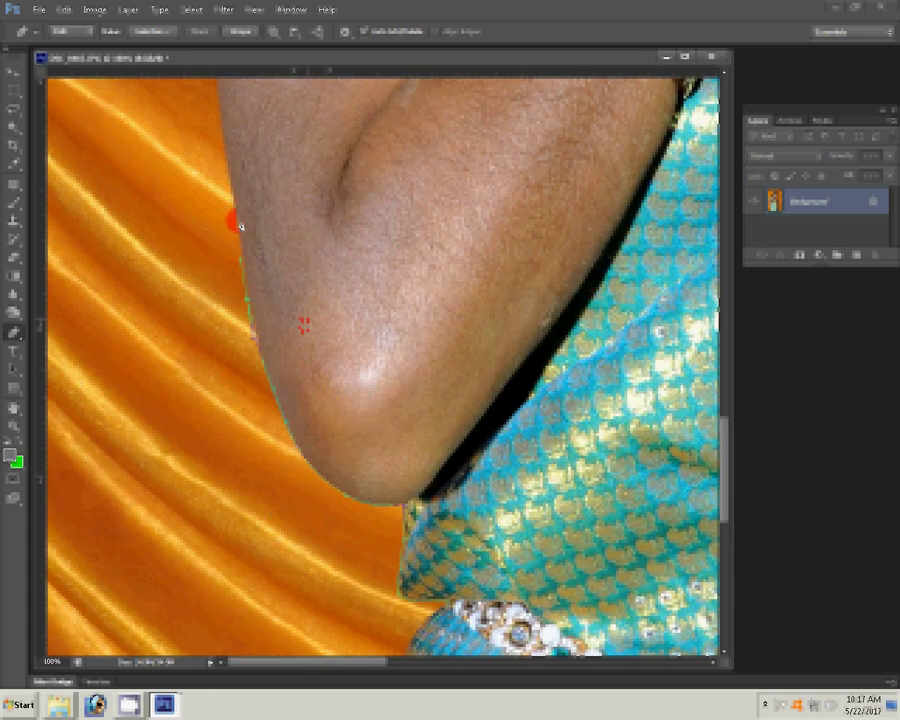
key("ctrl+z")
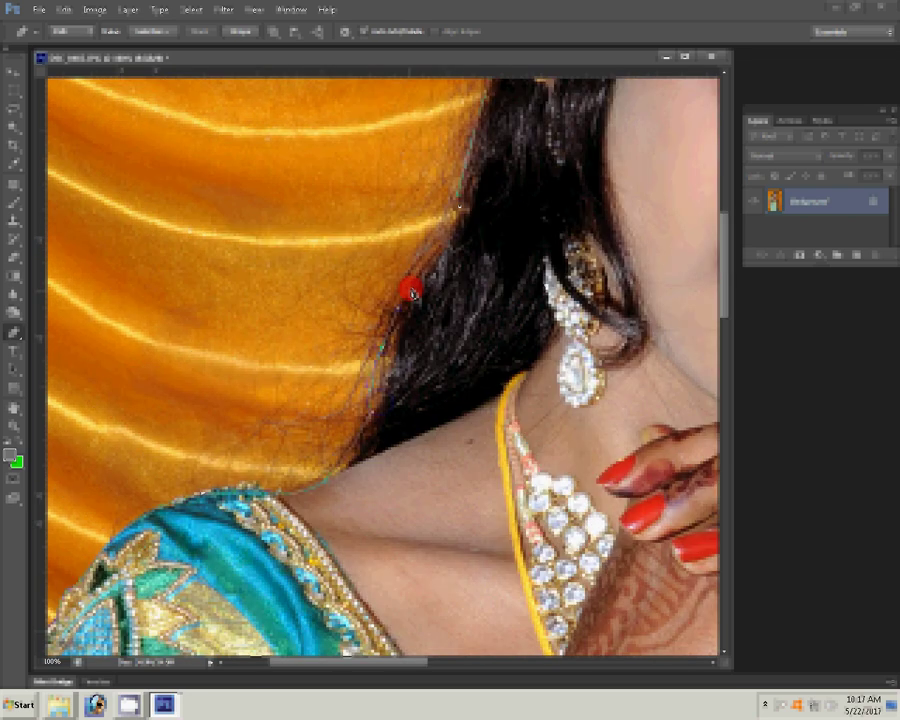
- Turn the finished path into a selection and delete the orange backdrop around the woman
right_click(413, 292)
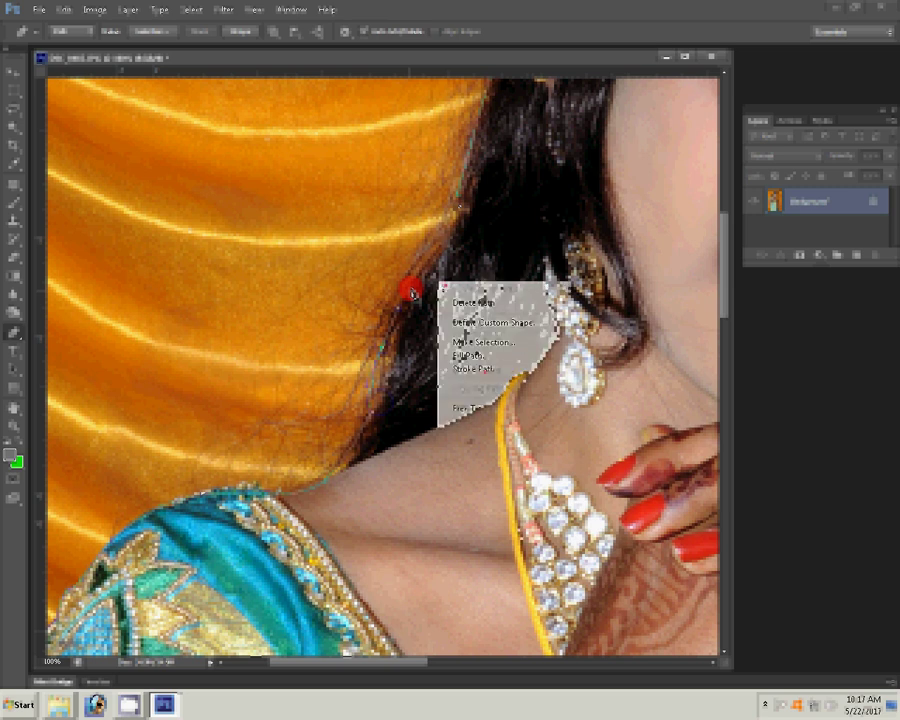
key("Return")
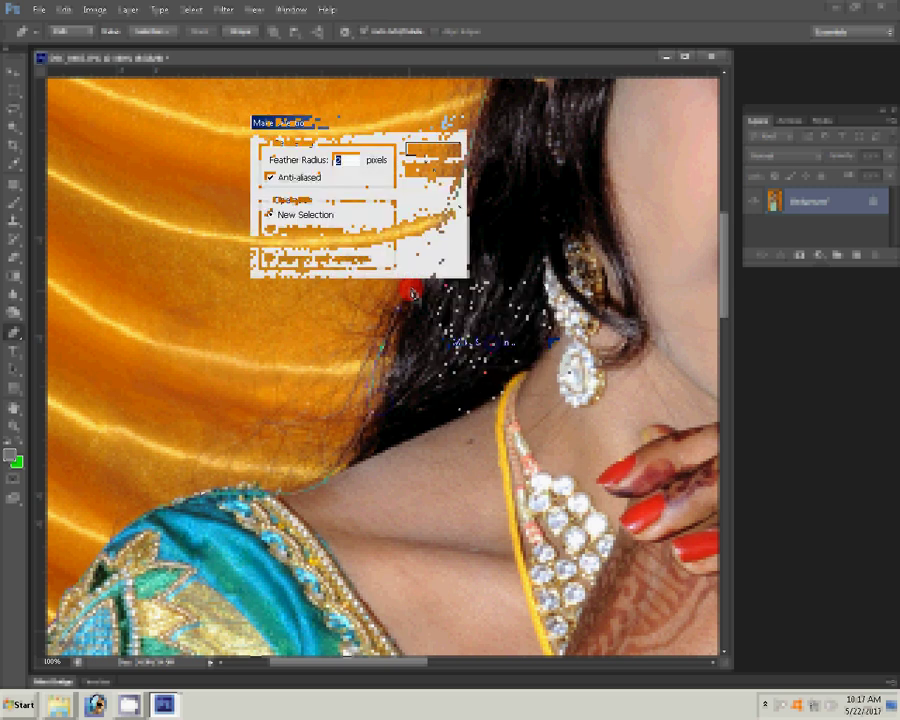
key("Return")
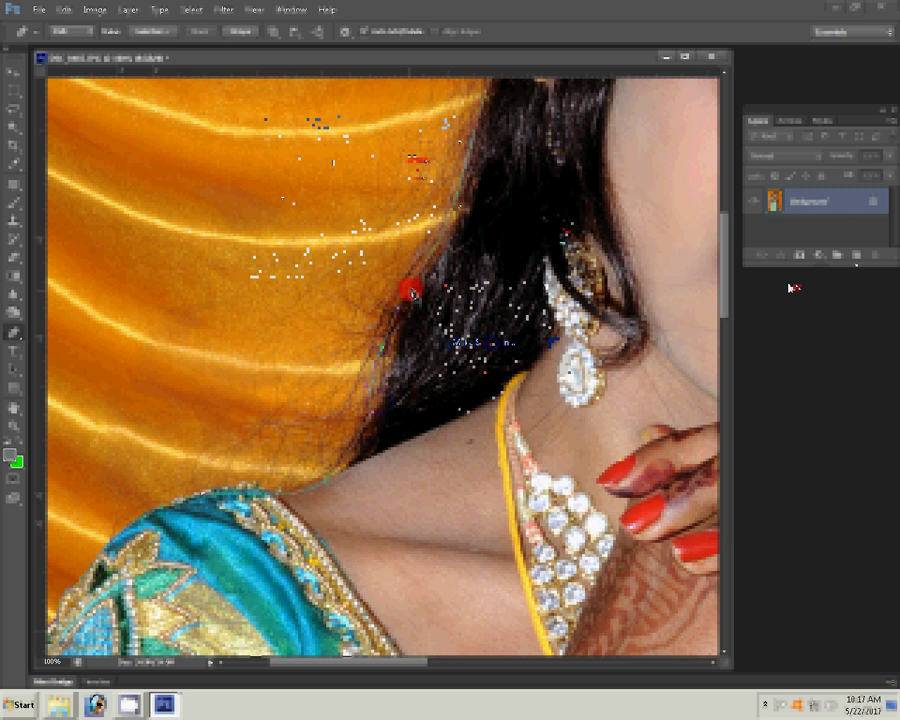
left_click(725, 290)
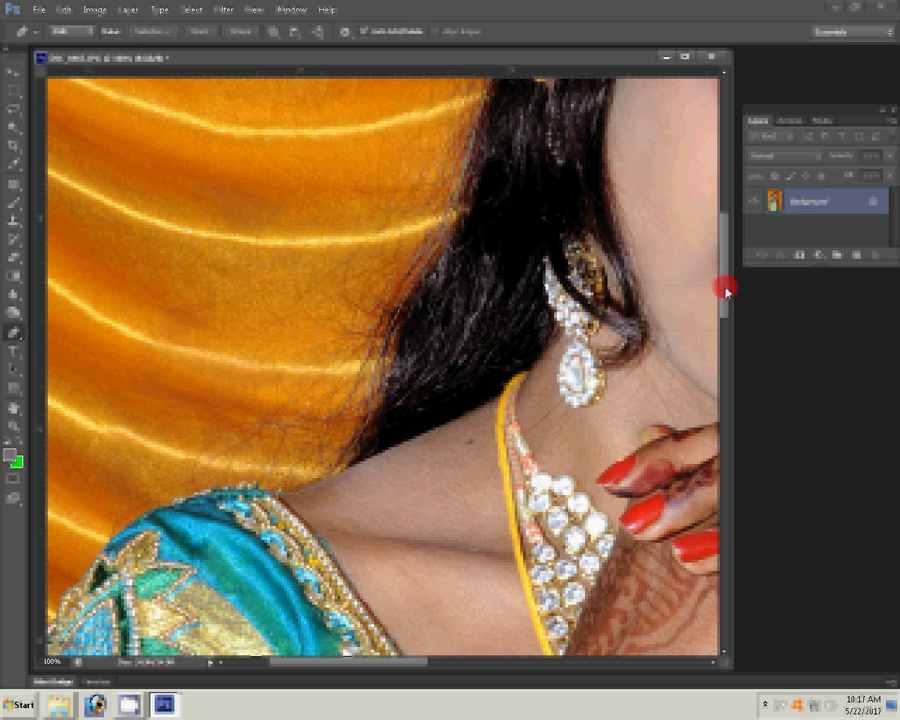
key("Delete")
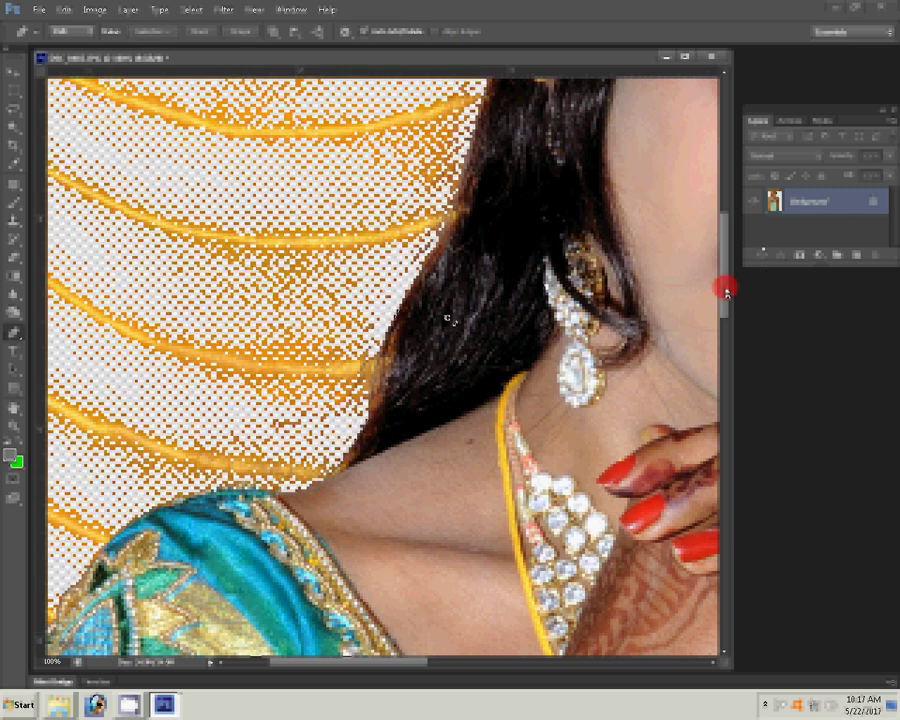
right_click(447, 318)
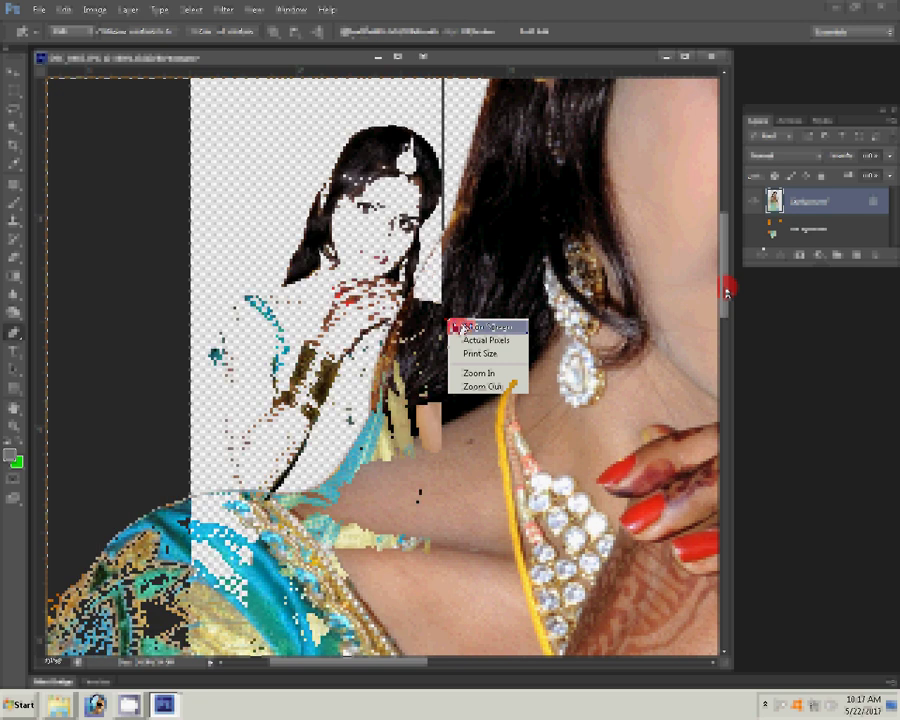
- Fit the image on screen and erase the leftover grey fringe along the hair's right edge
left_click(468, 340)
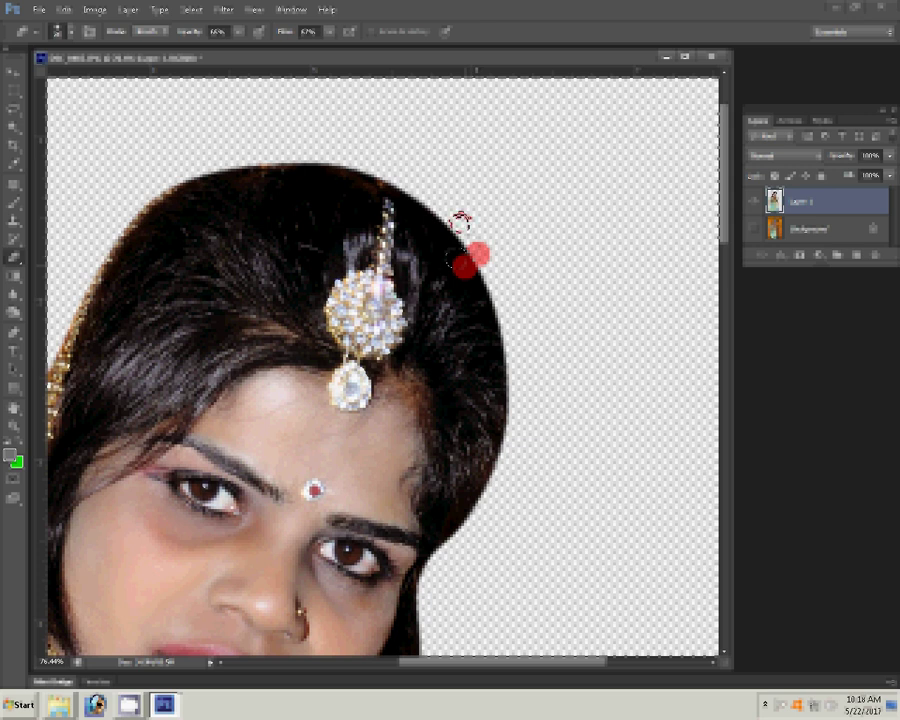
left_click_drag(463, 266, 507, 427)
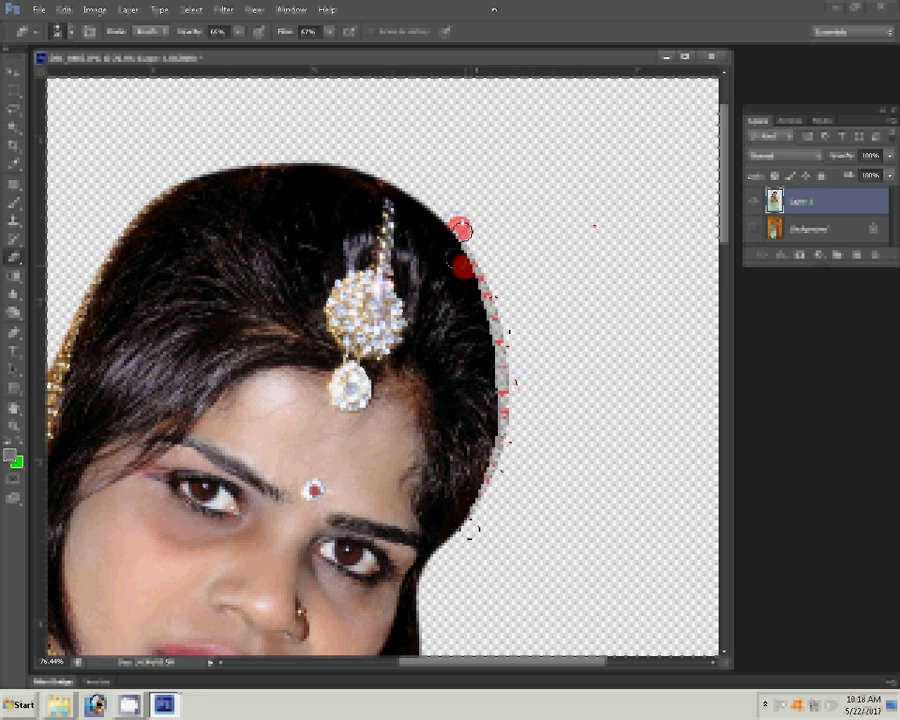
left_click_drag(482, 271, 505, 329)
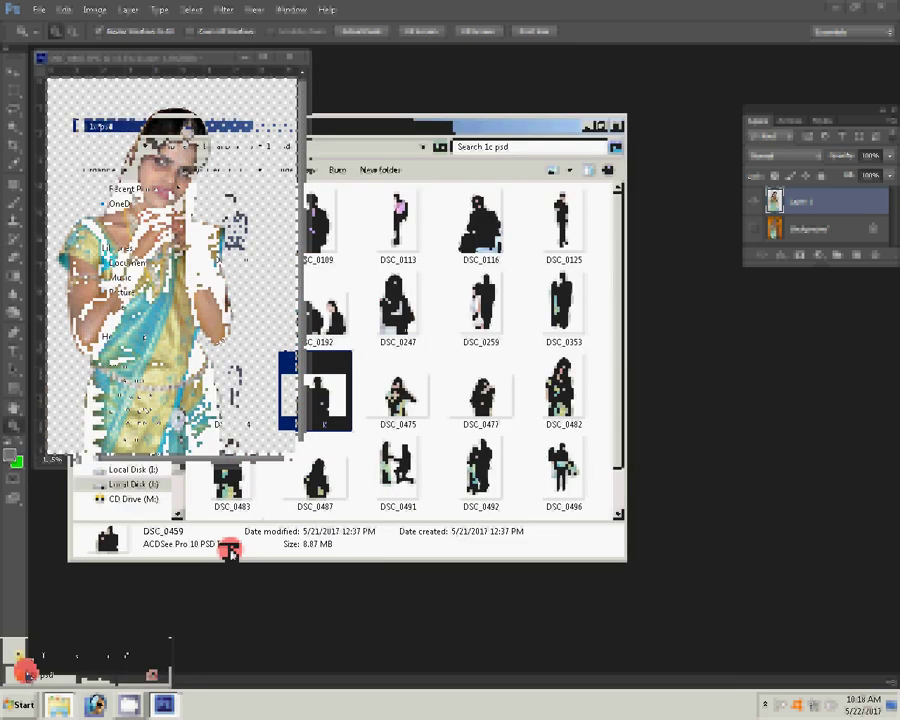
- Browse via Computer to Local Disk (H:) and open the Karizma Seenary folder
left_click(20, 700)
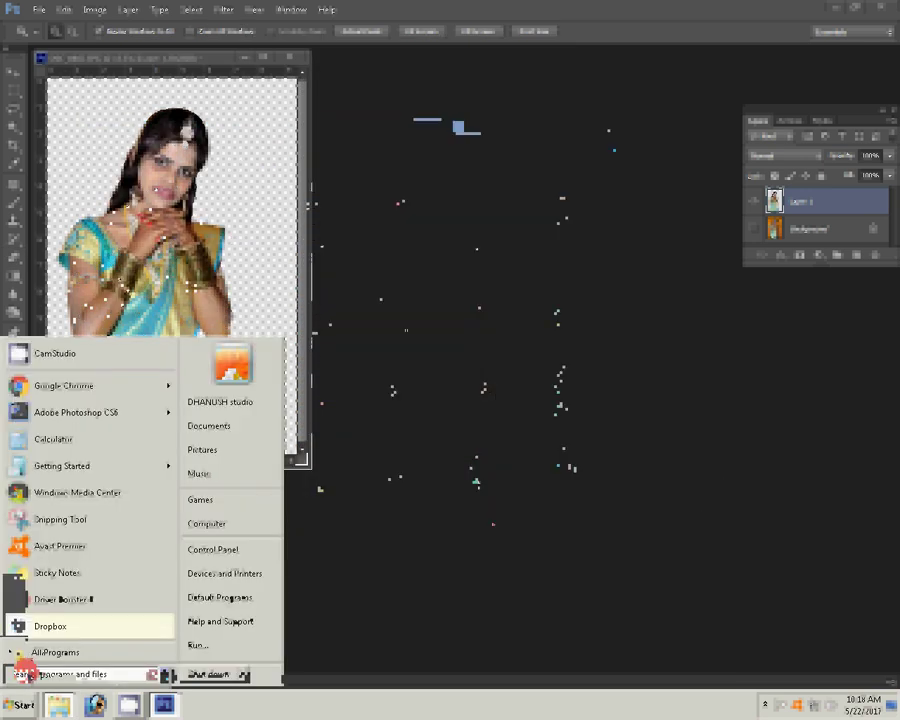
left_click(243, 522)
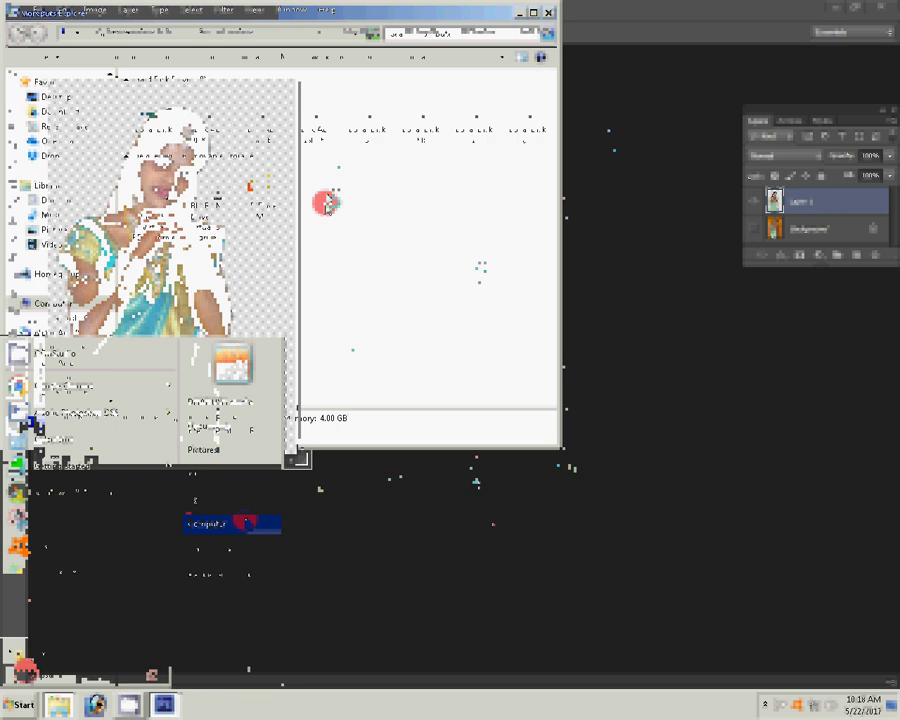
scroll(113, 365, "down", 2)
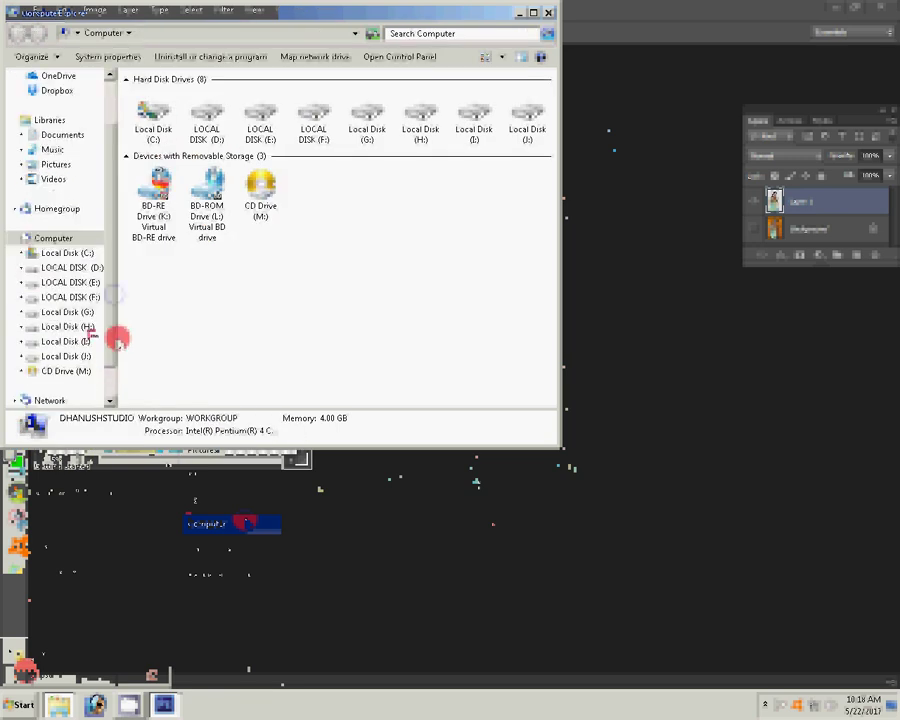
left_click(110, 331)
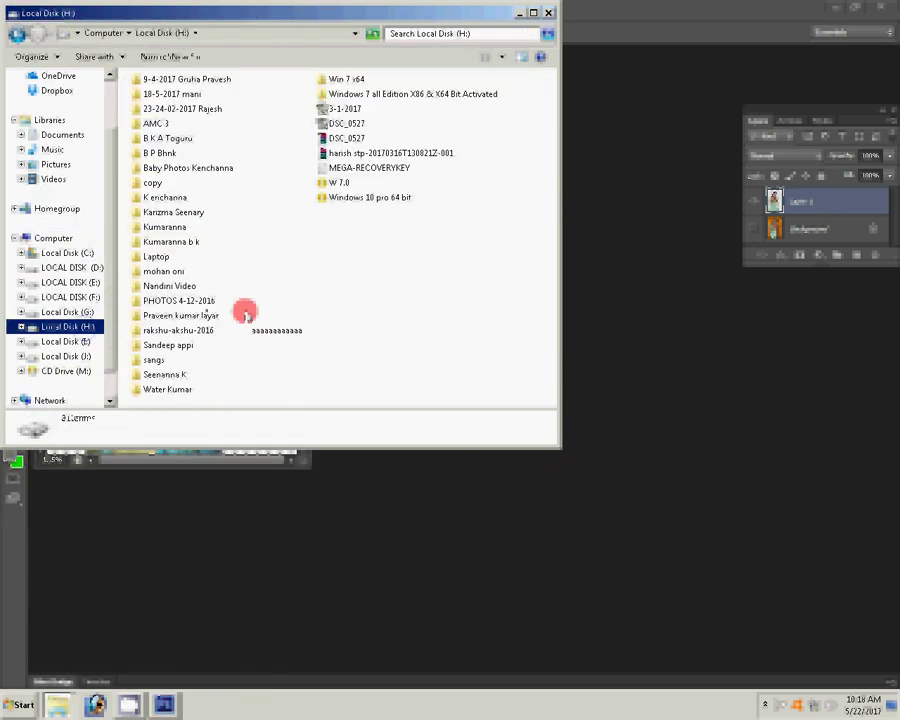
left_click(190, 213)
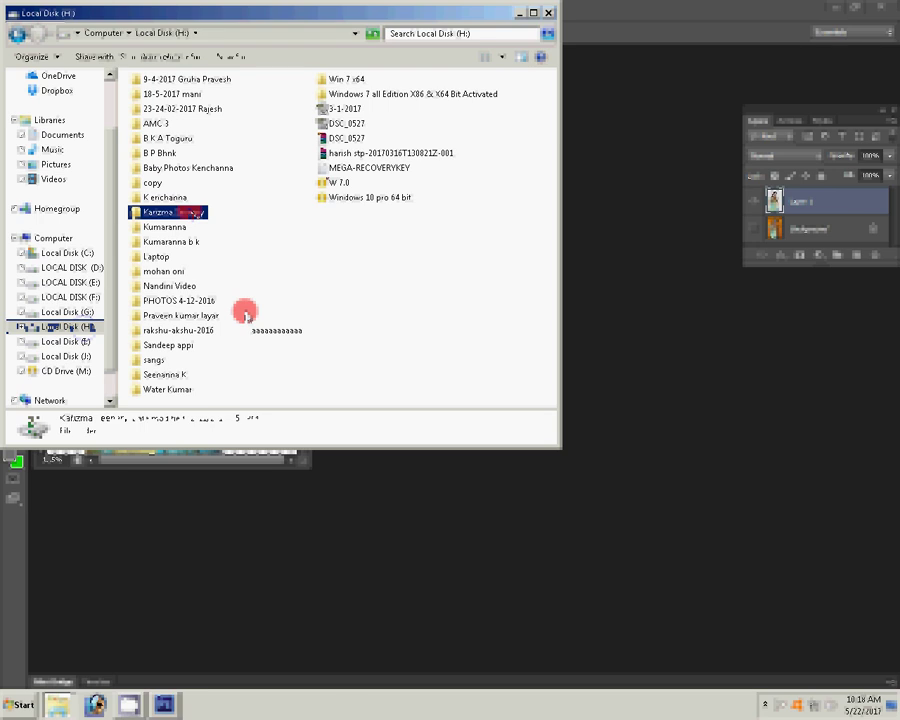
double_click(190, 213)
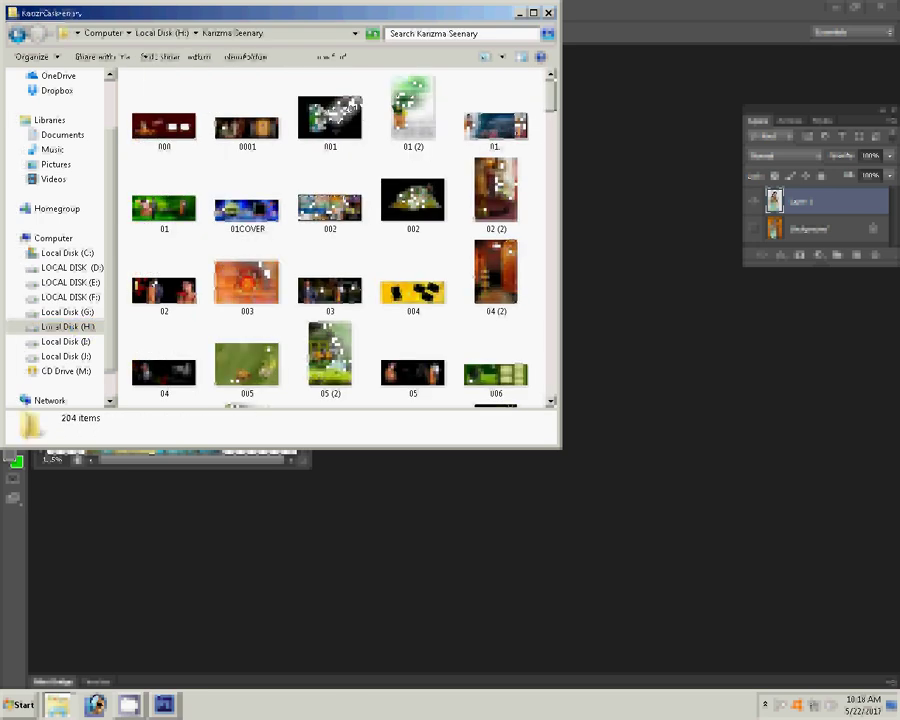
mouse_move(551, 95)
left_mouse_down()
mouse_move(561, 241)
mouse_move(551, 281)
left_mouse_up()
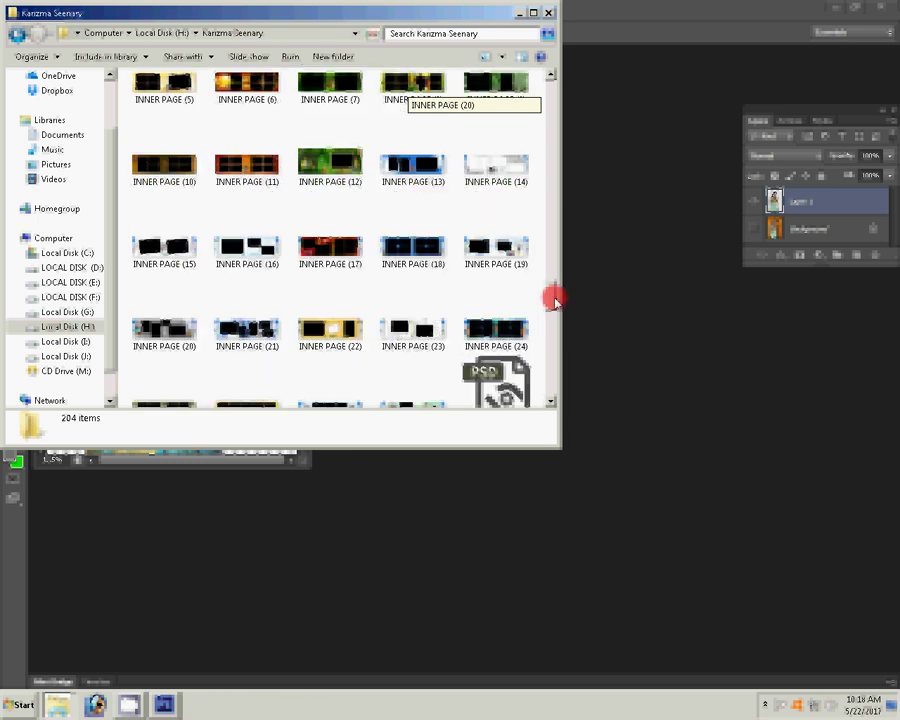
left_click_drag(551, 281, 548, 322)
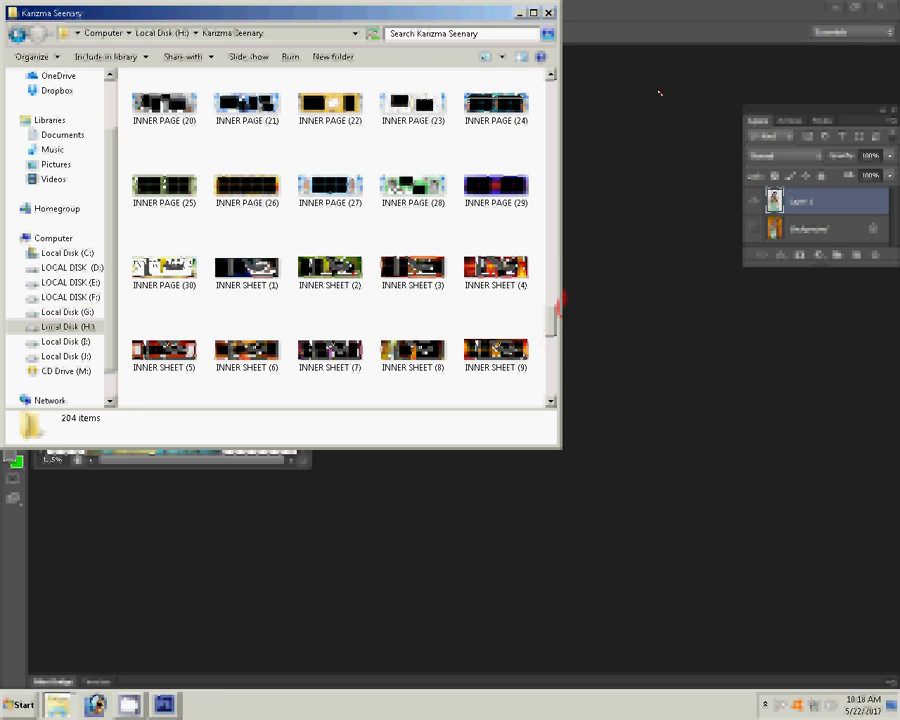
left_click_drag(548, 307, 556, 366)
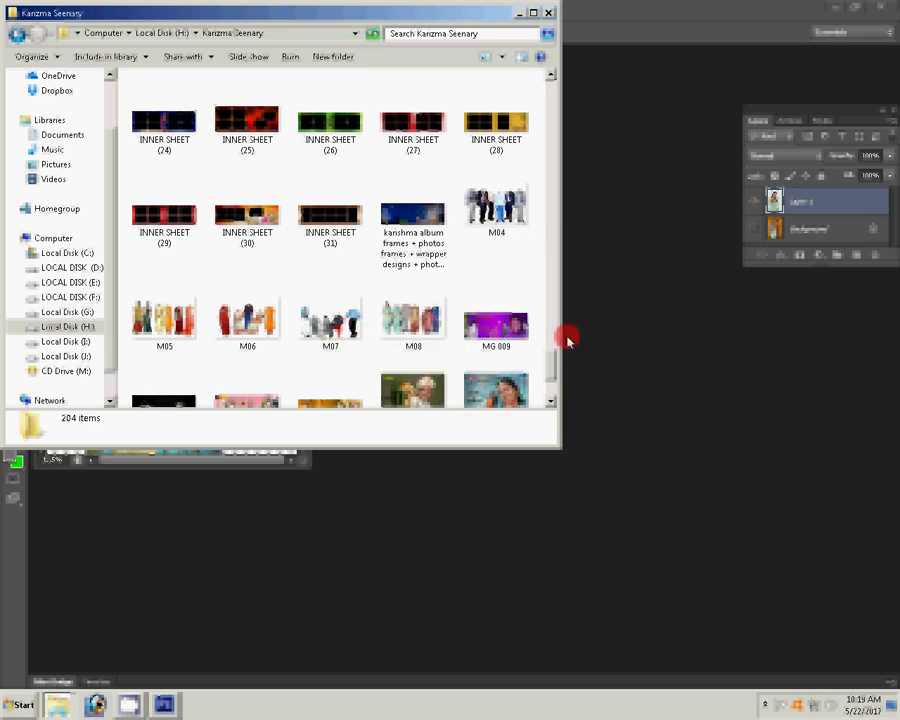
scroll(567, 342, "down", 2)
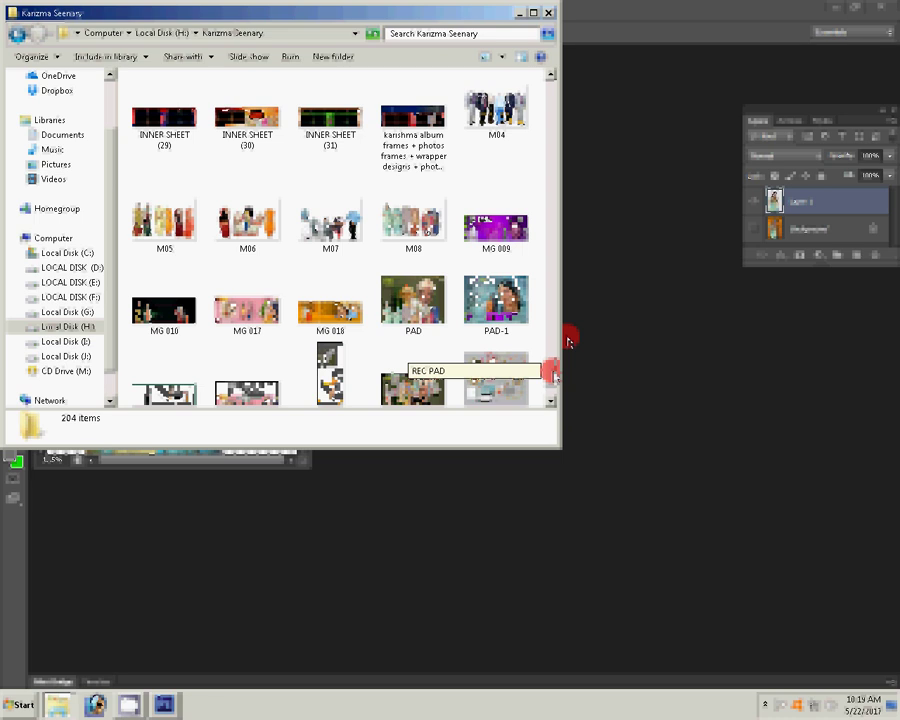
scroll(567, 342, "down", 2)
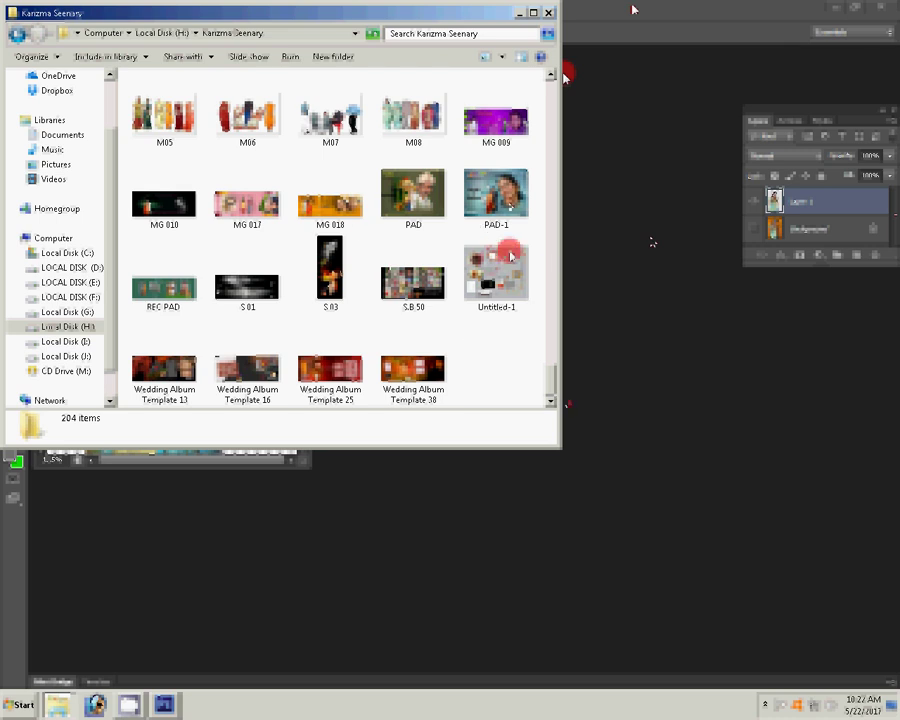
scroll(552, 380, "up", 3)
- Bring the green background spread with Donald Duck forward in Photoshop
left_click_drag(550, 380, 561, 288)
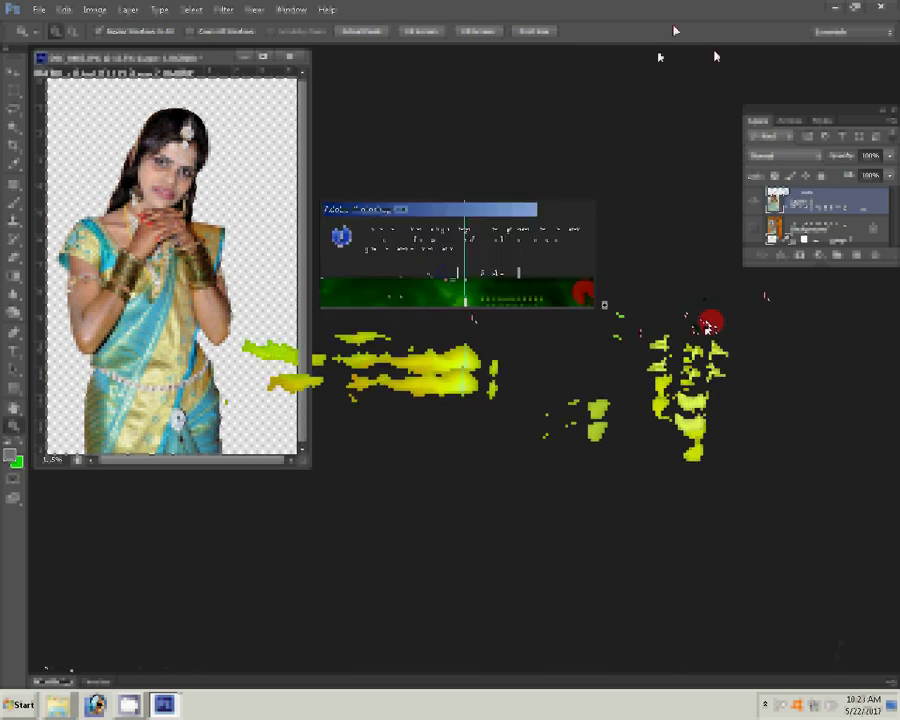
left_click(413, 80)
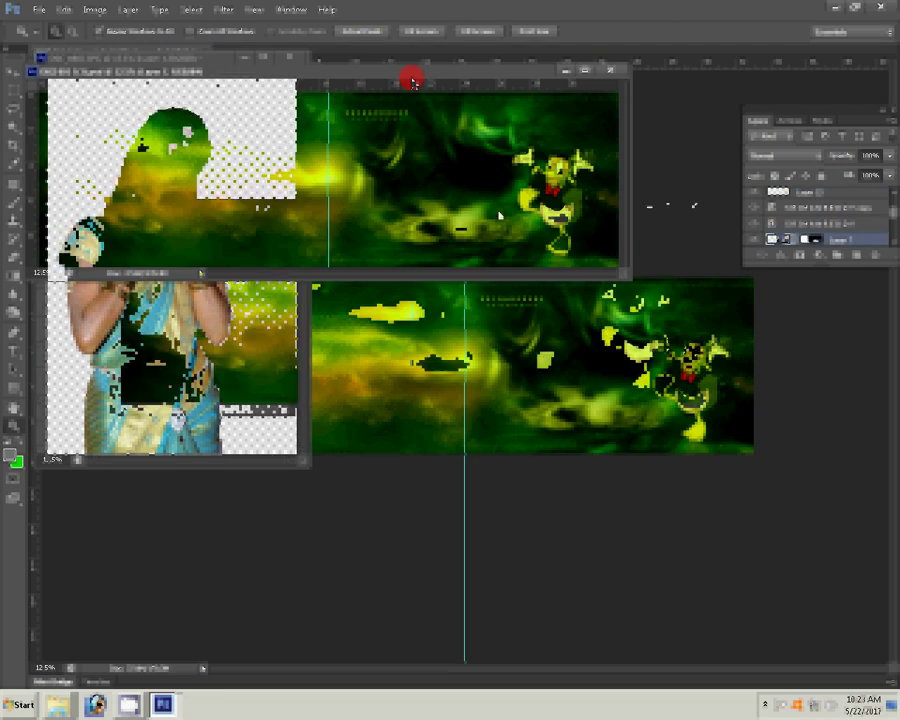
- Resize the green spread to 36 × 12 inches at 300 pixels/inch, proportions unconstrained
key("ctrl+alt+i")
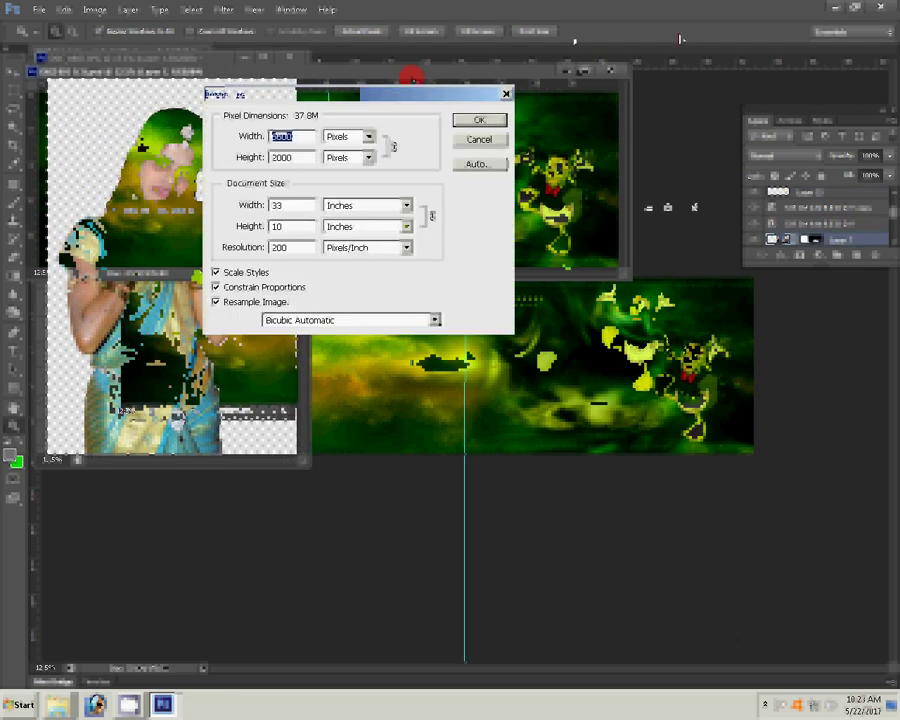
left_click(216, 272)
left_click(241, 205)
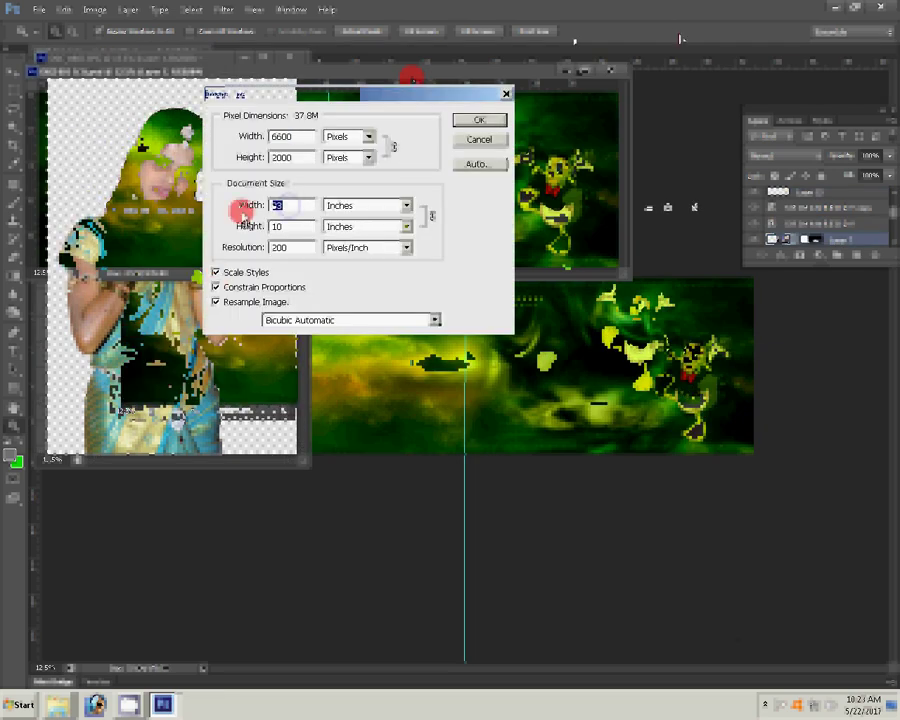
type("3")
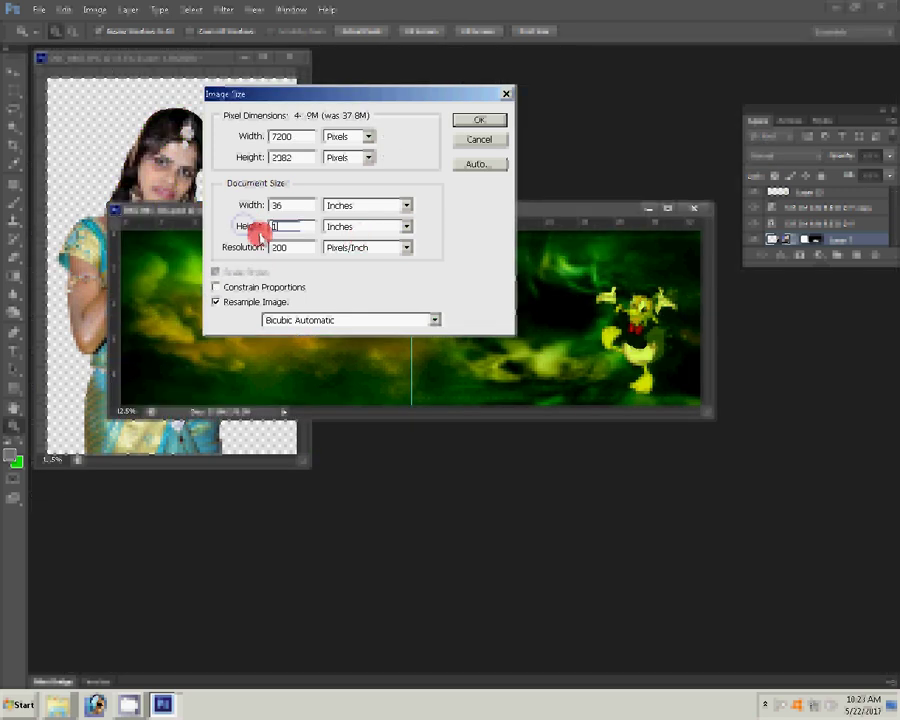
type("12")
key("Tab")
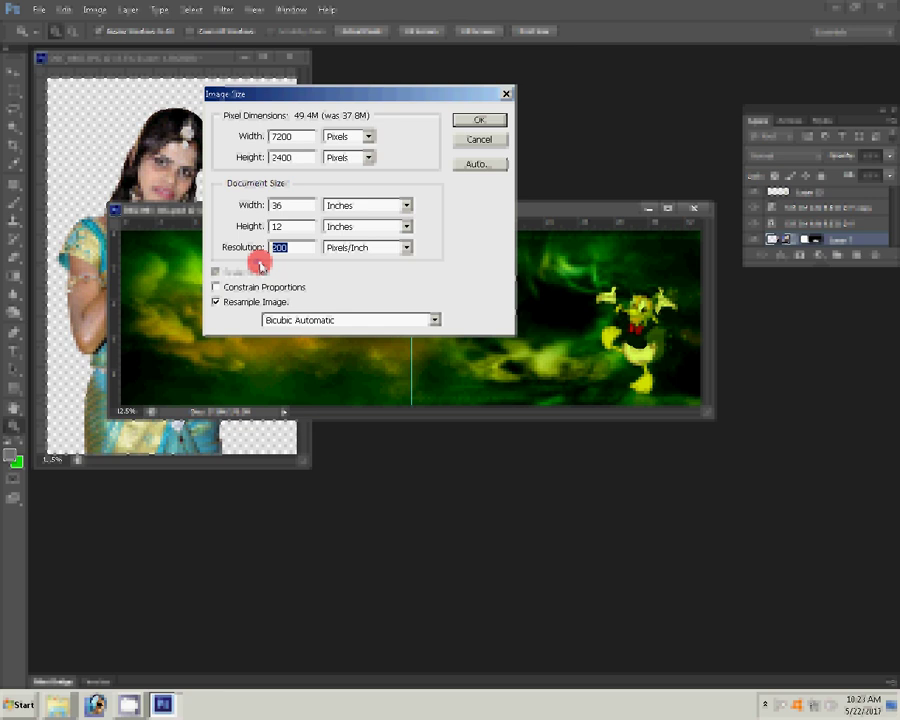
type("30")
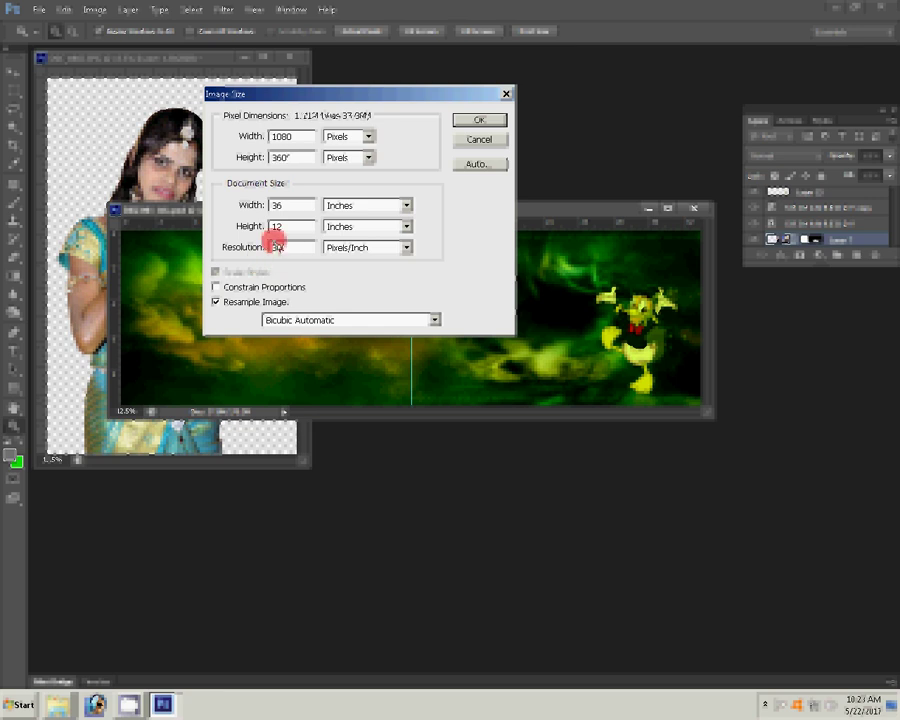
type("0")
left_click(480, 120)
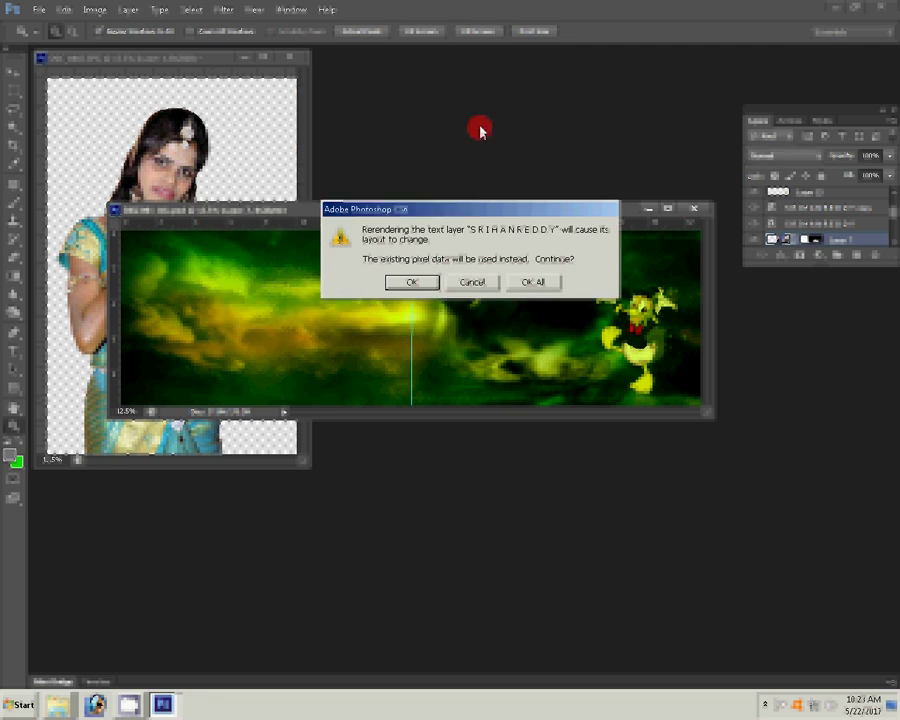
- Accept re-rendering all text layers so the resize completes, then pick the Move tool
left_click(541, 283)
left_click(530, 281)
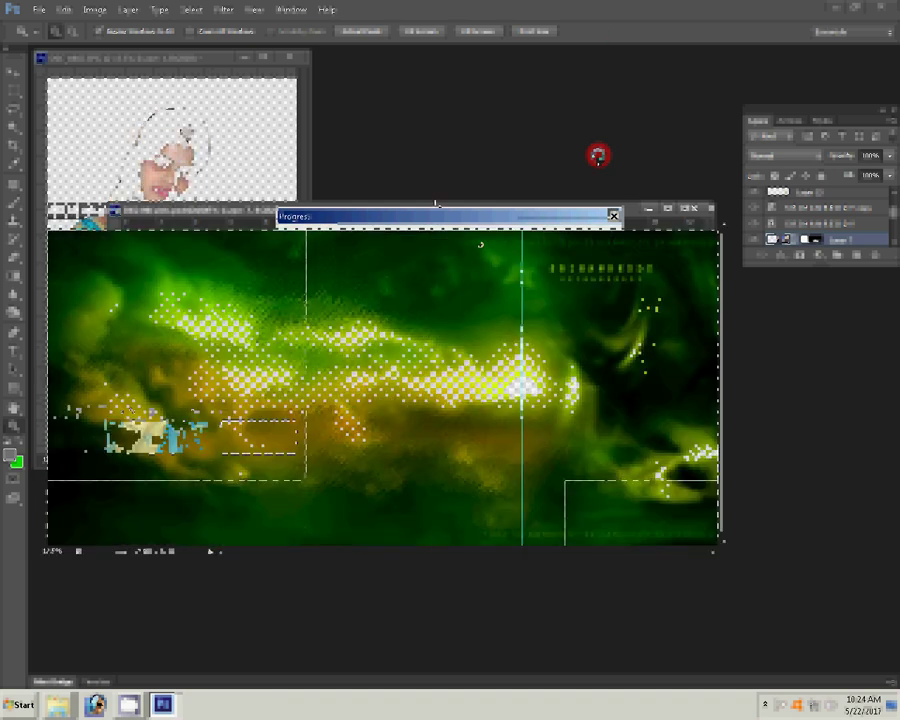
key("v")
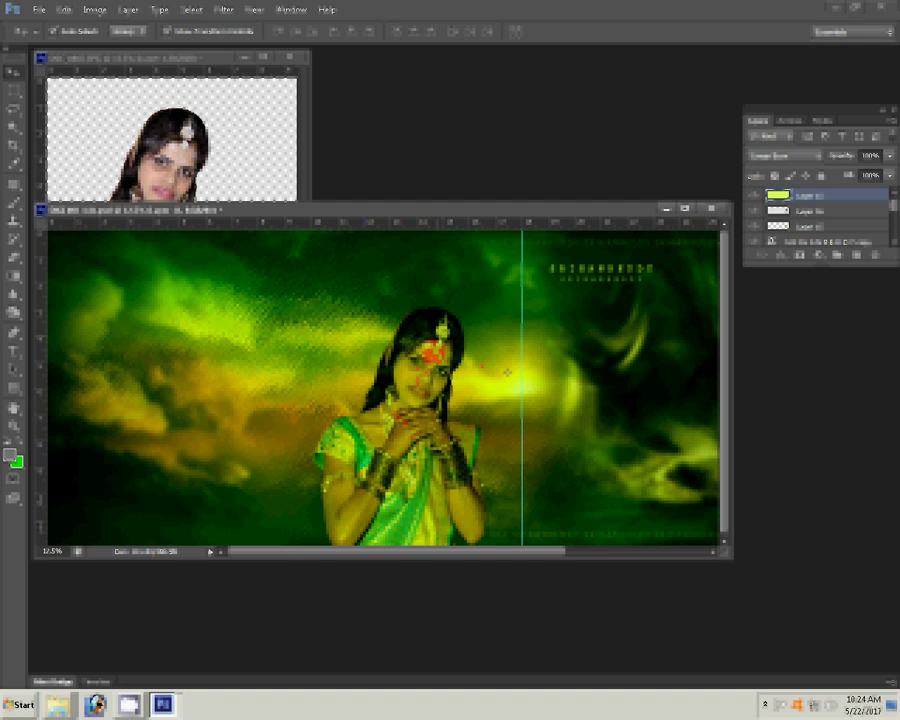
- Drag the woman cutout into the green spread and make a hidden layer visible
left_click_drag(820, 232, 222, 180)
left_click(140, 117)
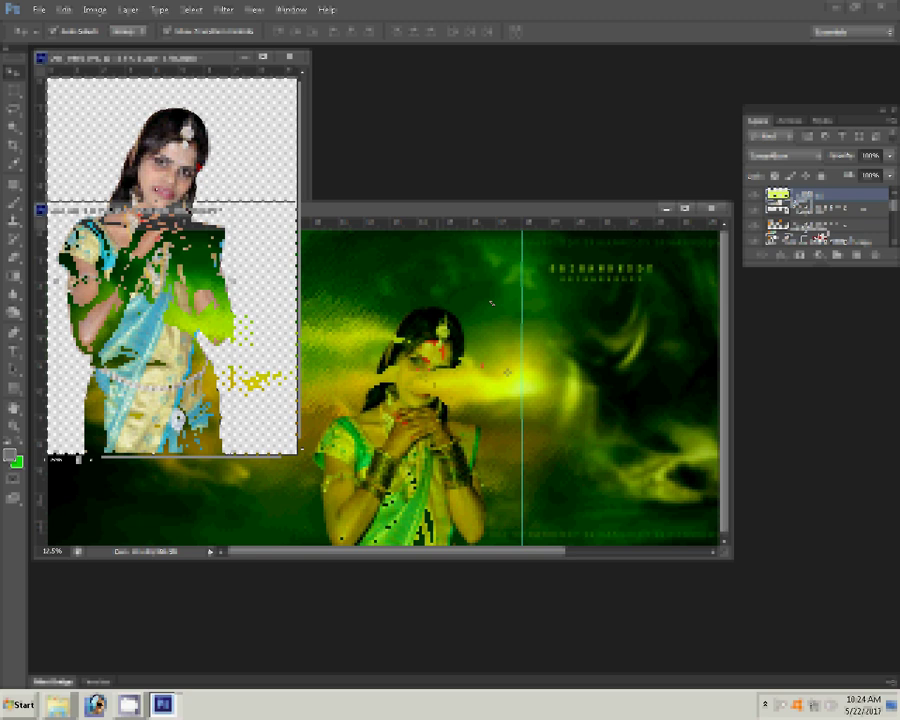
left_click(432, 323)
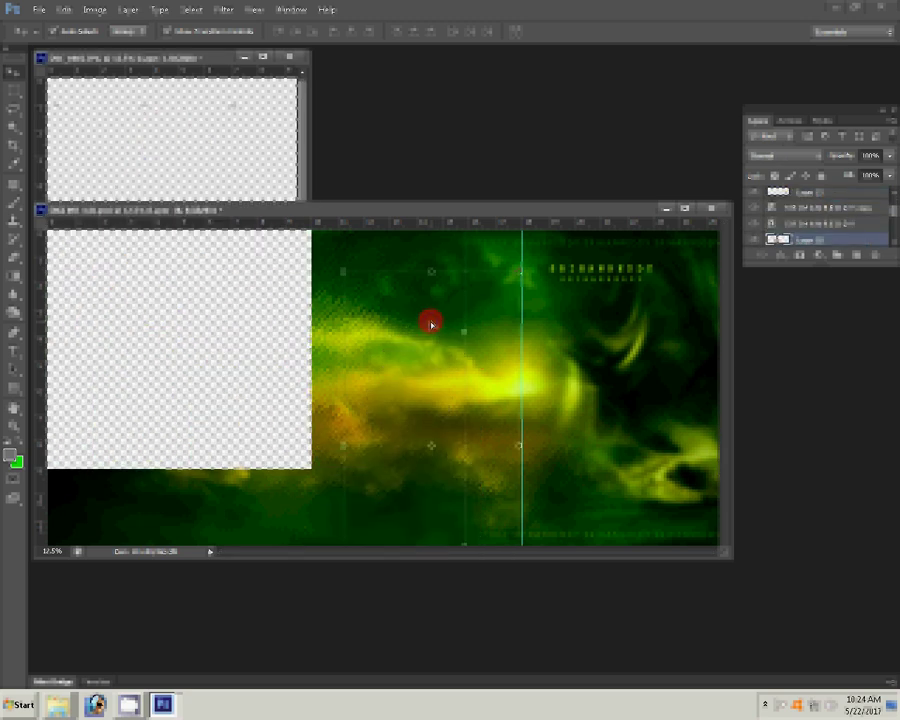
mouse_move(432, 323)
left_mouse_down()
mouse_move(327, 373)
mouse_move(436, 388)
left_mouse_up()
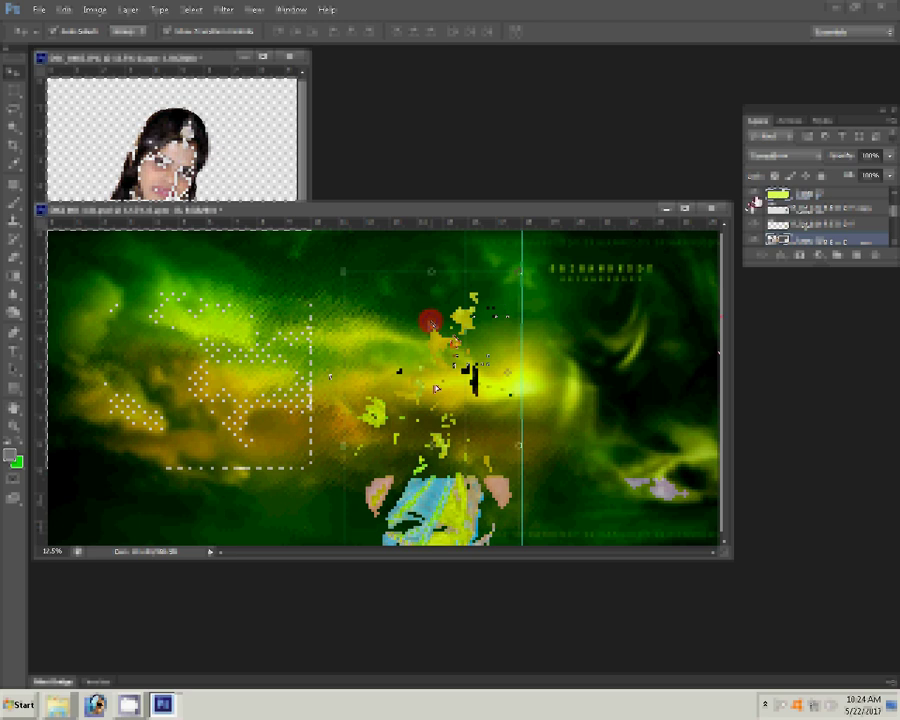
left_click(754, 205)
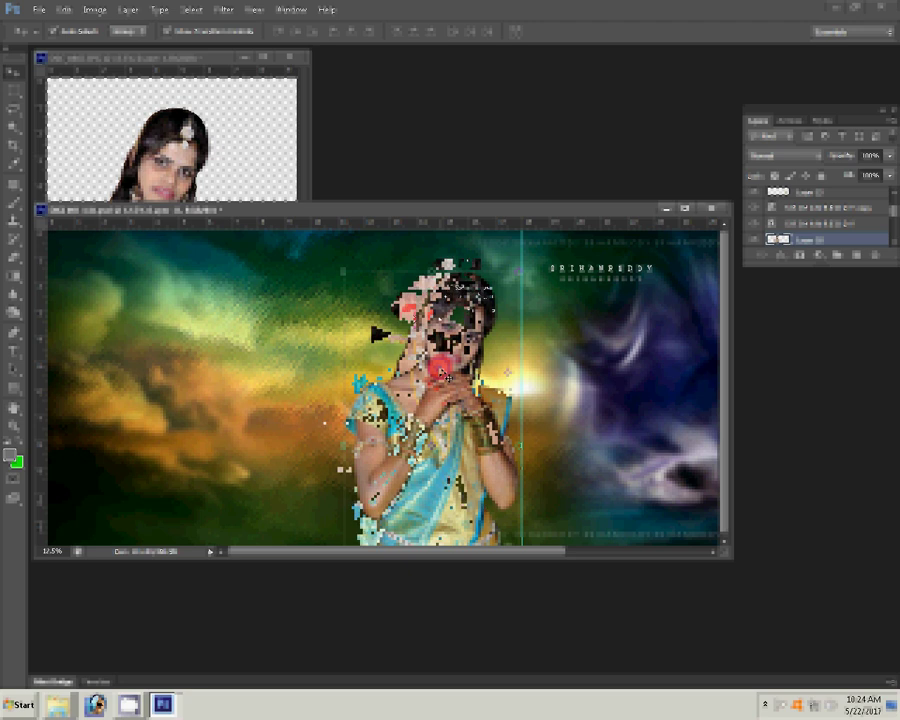
- Place the woman at the spread's left side, then return to the portrait document
left_click(428, 318)
left_click_drag(428, 318, 228, 318)
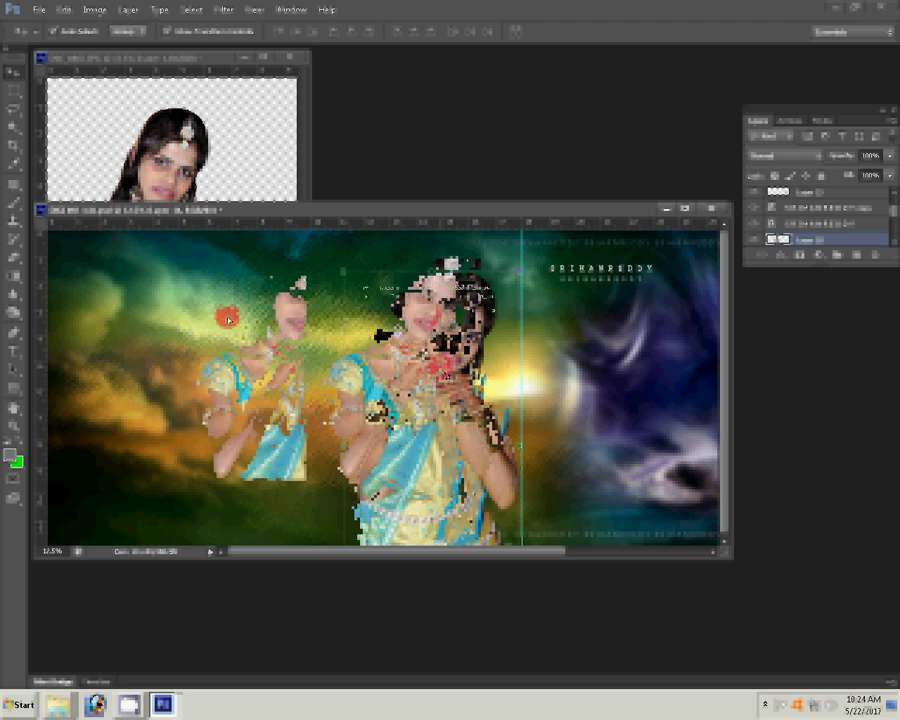
left_click_drag(228, 318, 163, 313)
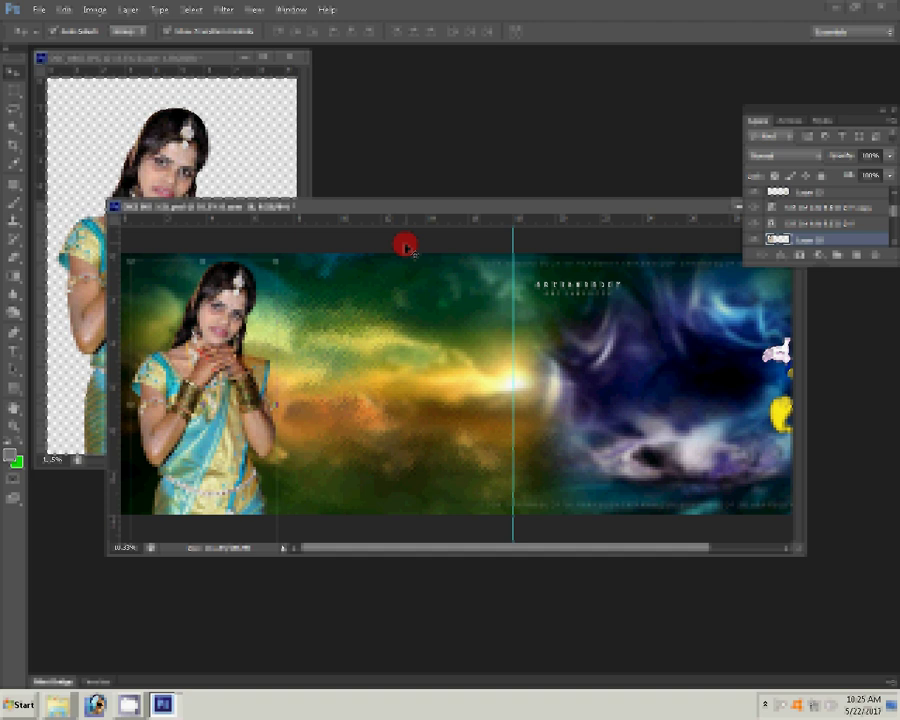
left_click(631, 230)
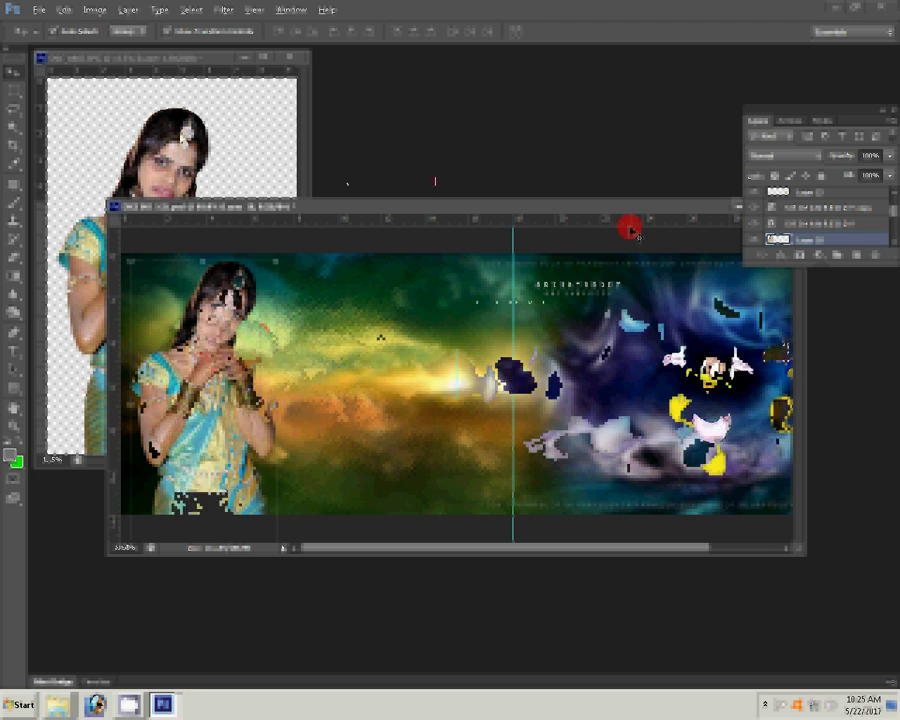
left_click(242, 88)
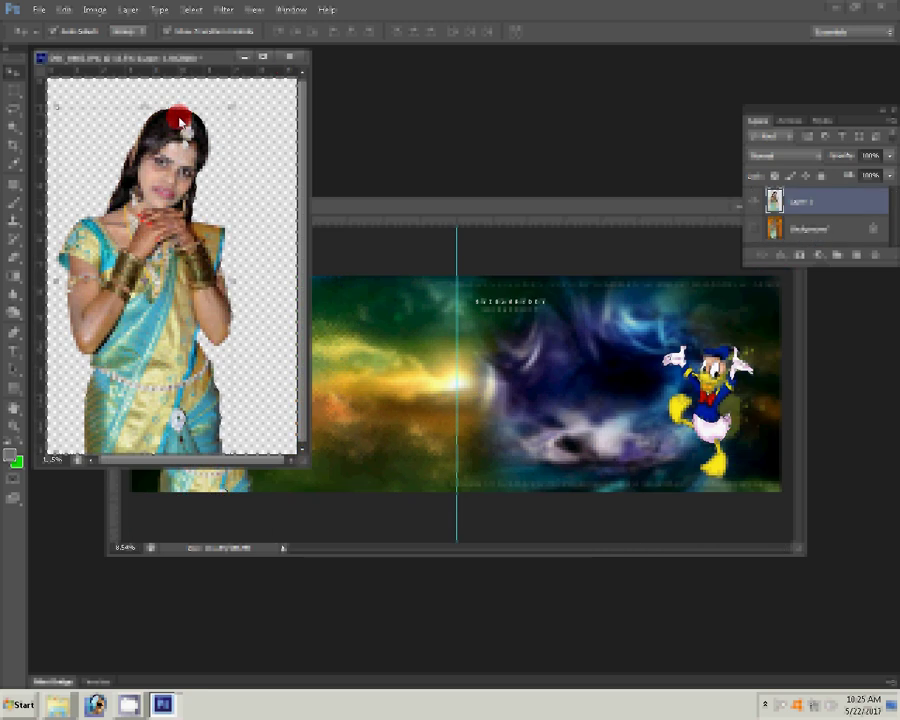
- Save the saree portrait as DSC_0465.psd in the Desktop's 1c psd folder, then return to the spread
key("ctrl+shift+s")
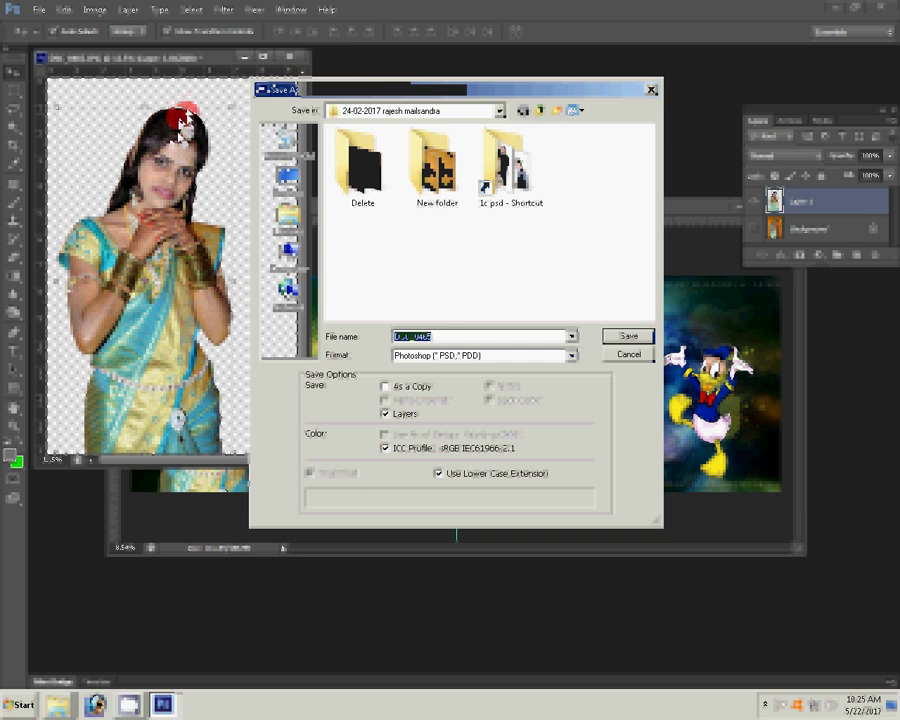
left_click(288, 176)
left_click(508, 178)
double_click(508, 178)
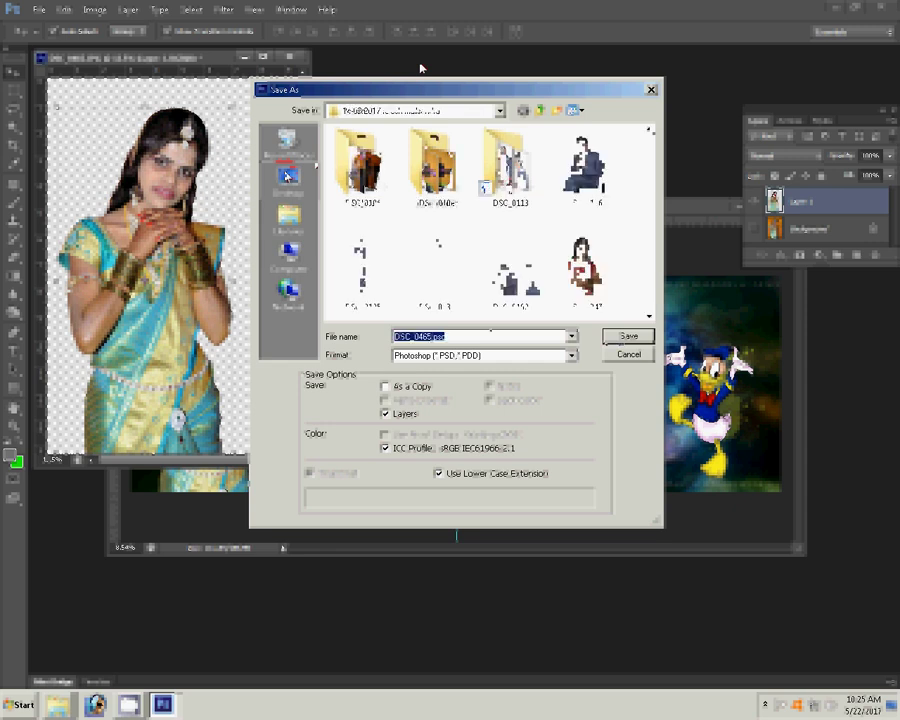
left_click(630, 335)
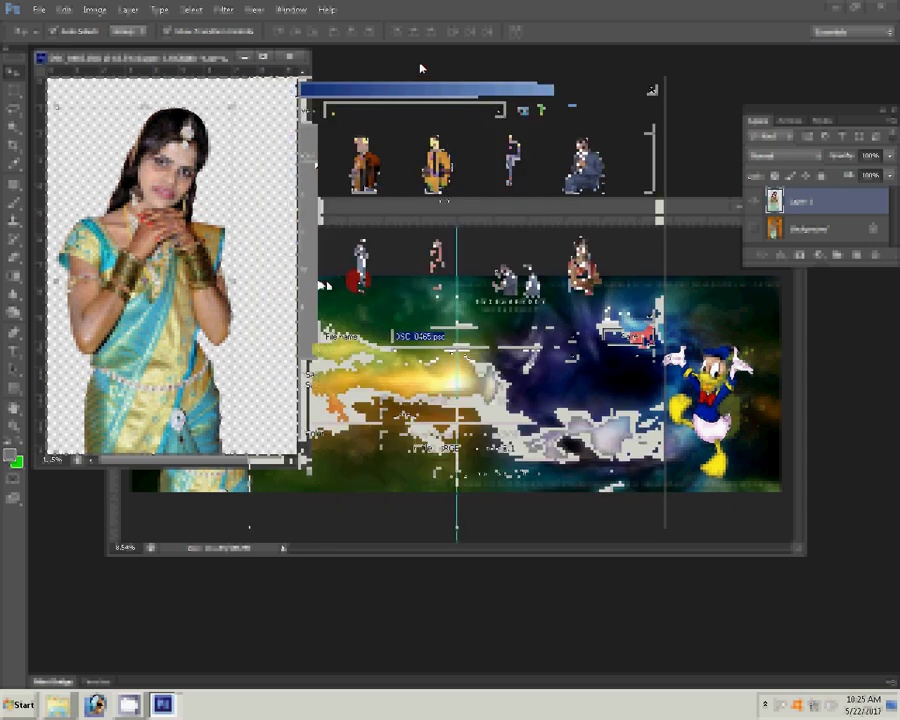
left_click(380, 214)
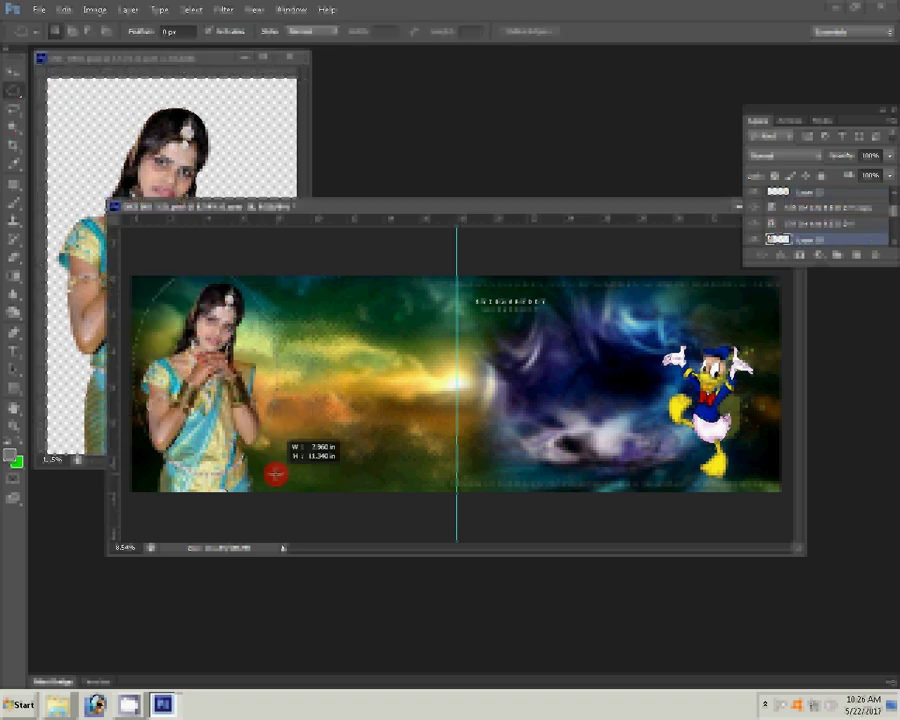
- Feather the oval selection around the saree-clad woman by 55 pixels
right_click(213, 394)
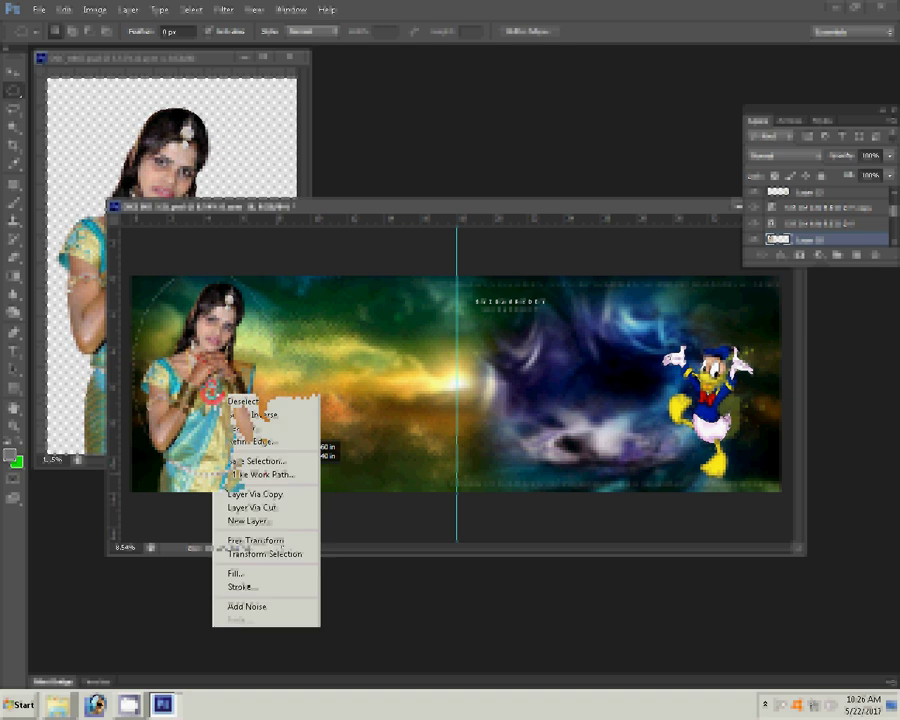
left_click(245, 427)
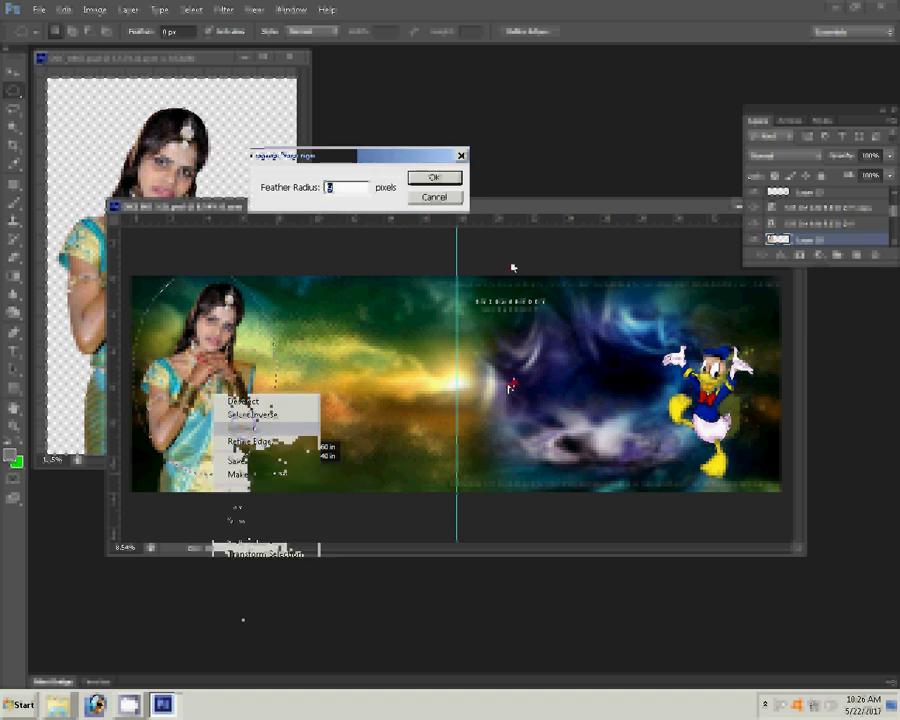
type("55")
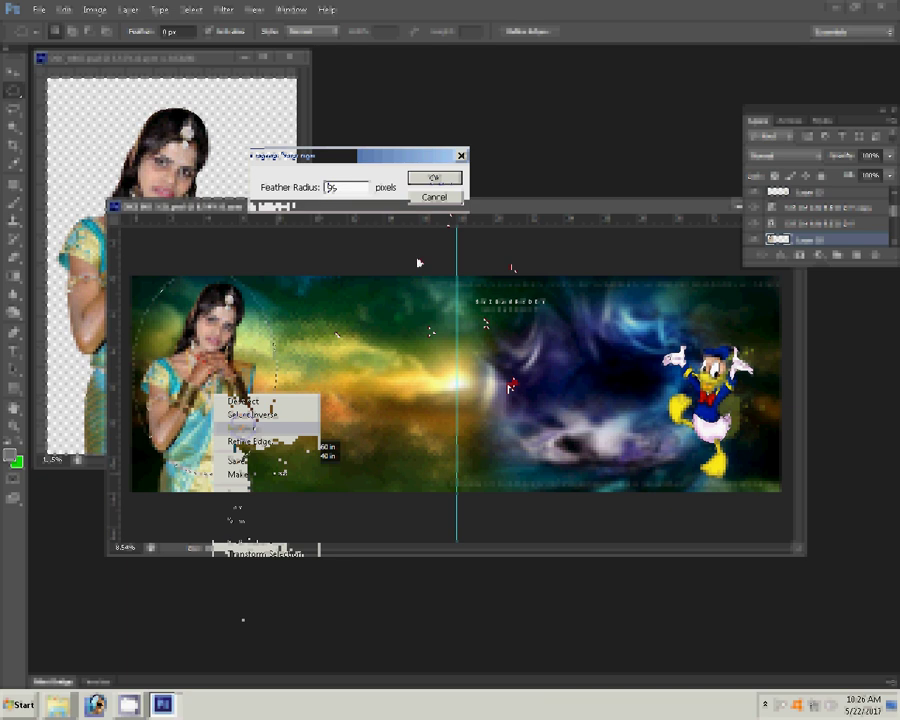
key("Return")
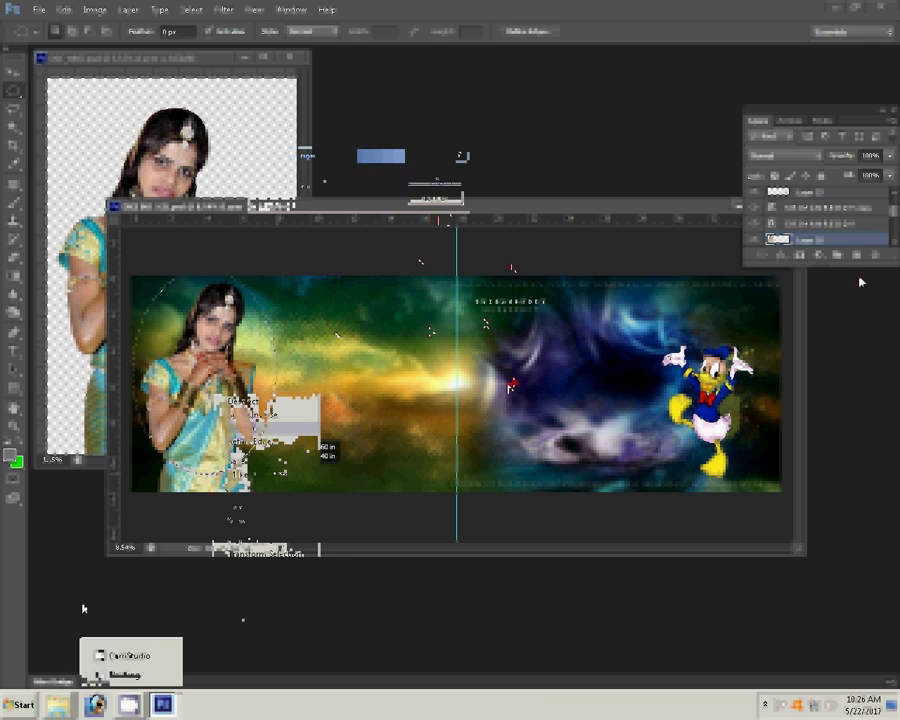
- Adjust the woman's layer in the Layers panel while the feathered selection is active
left_click(788, 179)
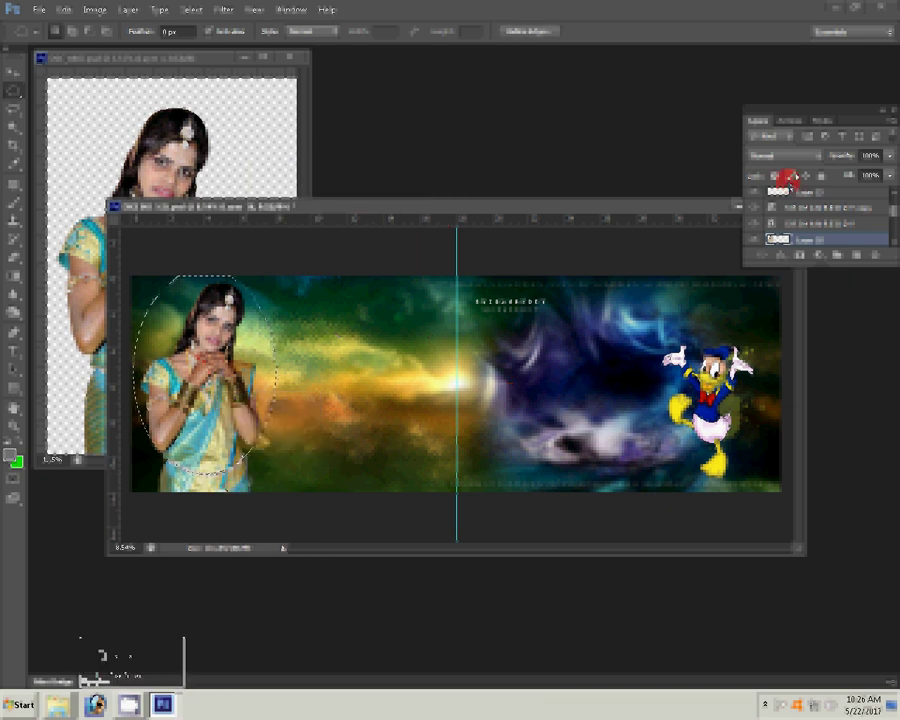
left_click(760, 244)
left_click(760, 248)
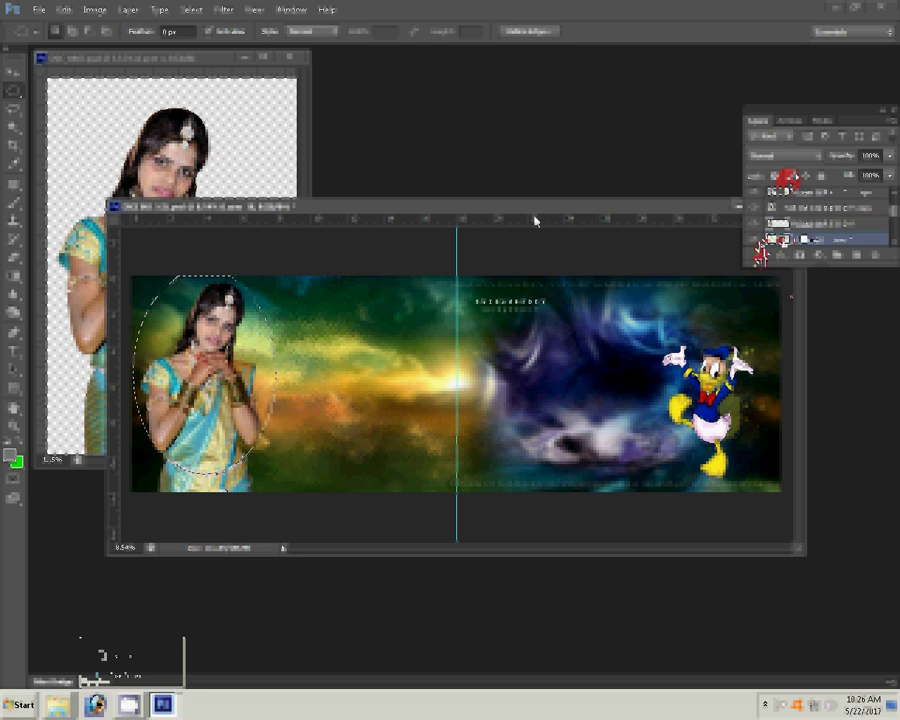
left_click(217, 52)
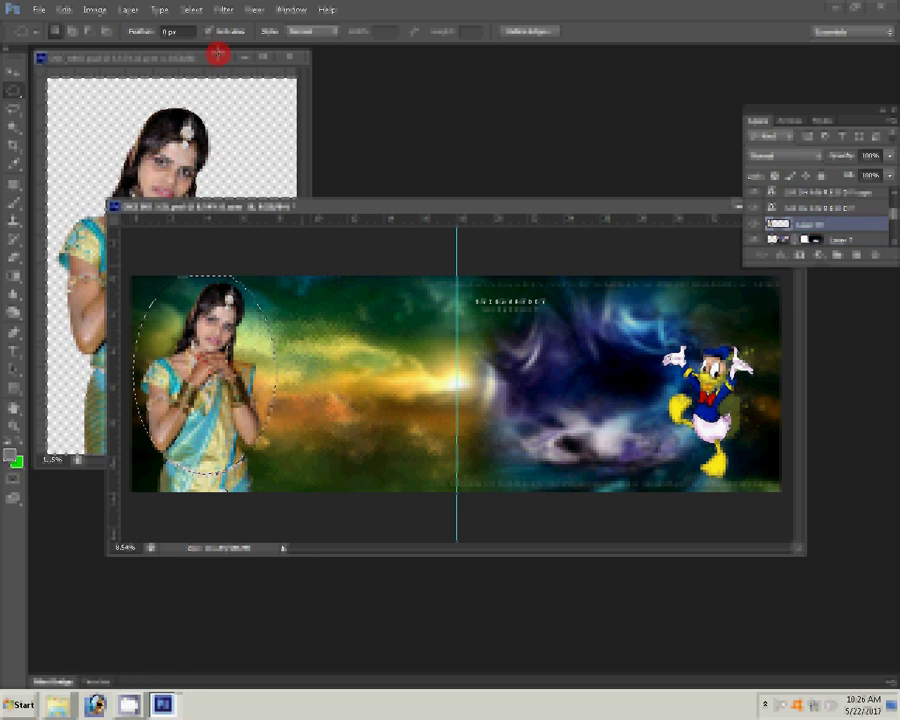
- Copy the feathered oval to a new layer and hide the original hard-edged woman layer
left_click(95, 10)
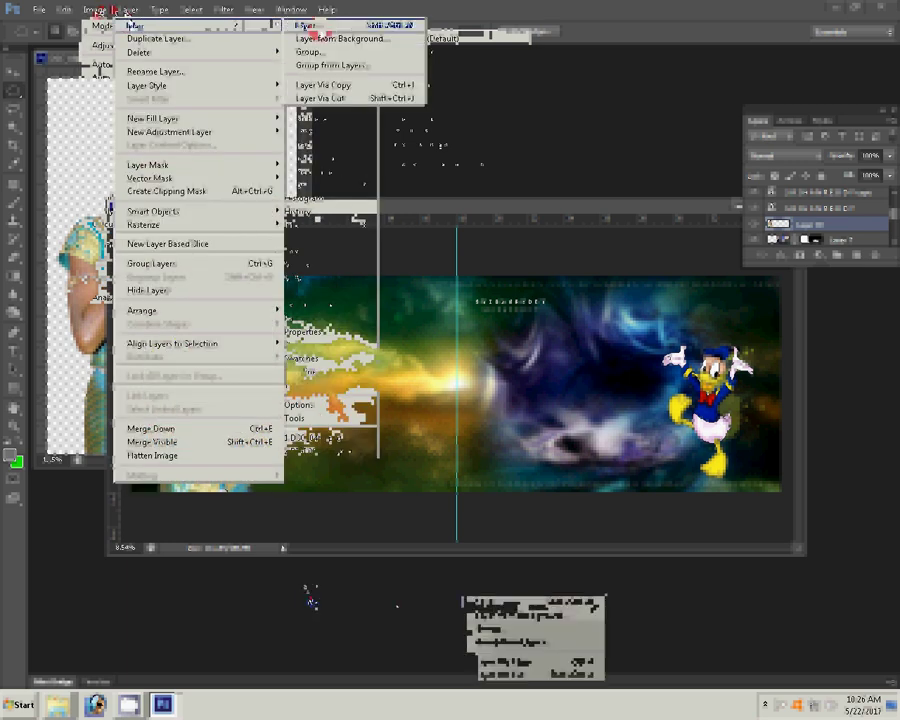
mouse_move(198, 25)
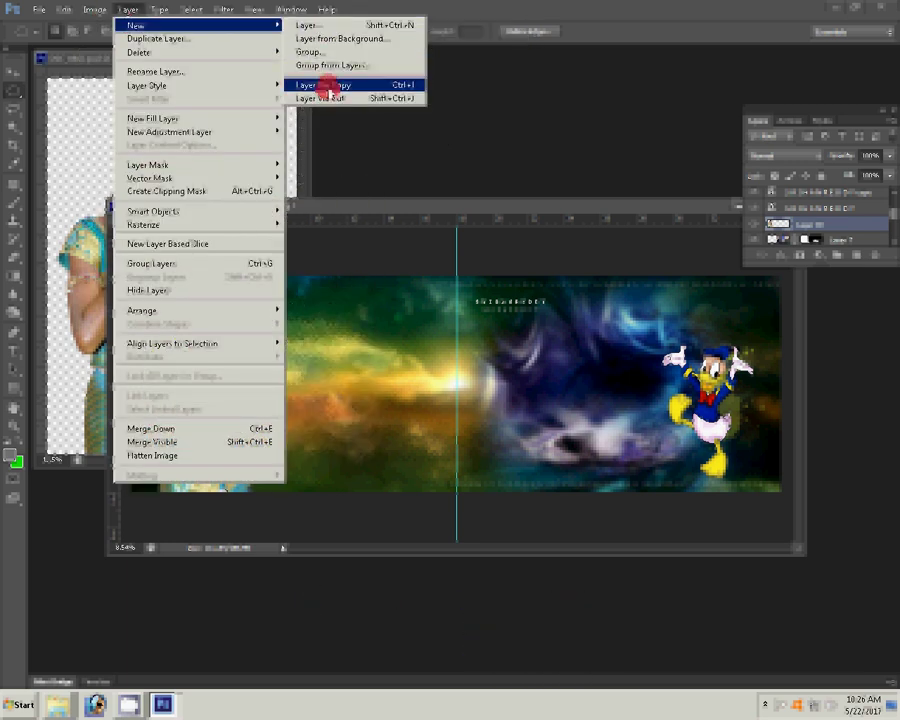
left_click(532, 637)
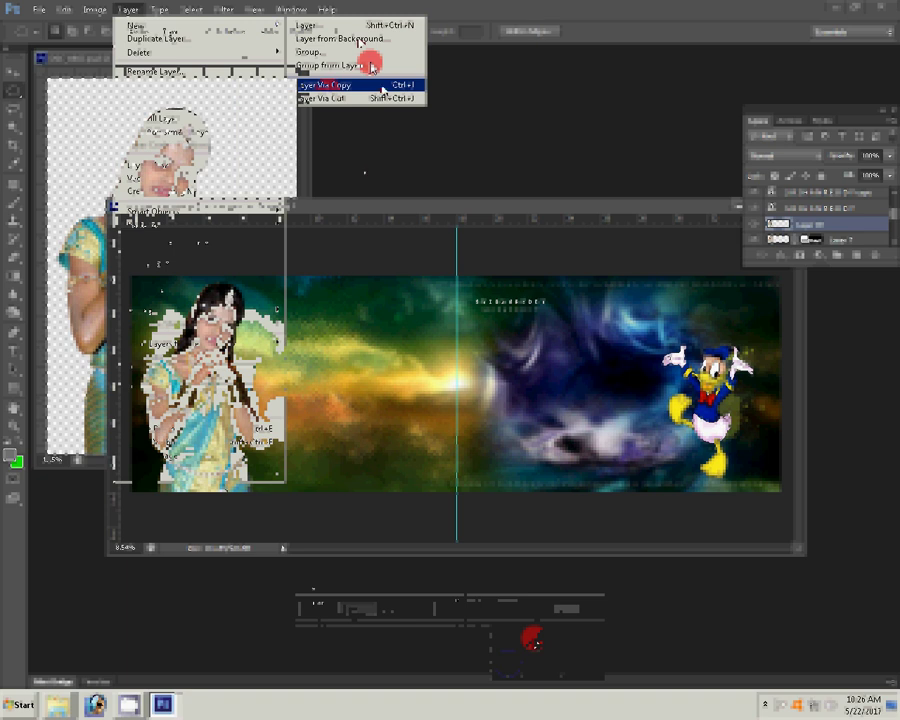
left_click(757, 242)
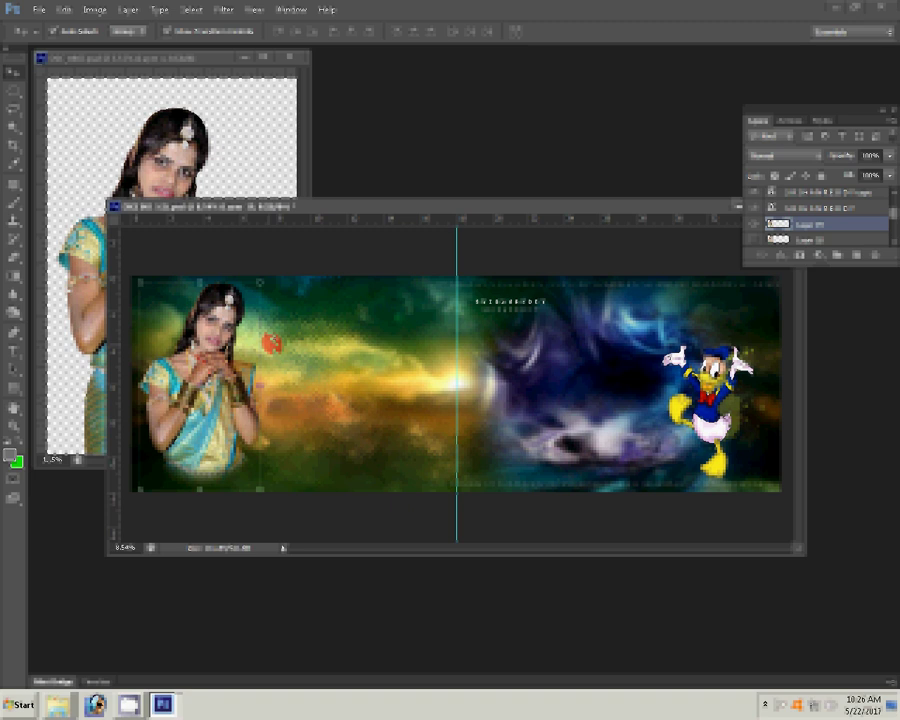
- Close the woman's source document and bring up the 1c psd folder
left_click(38, 246)
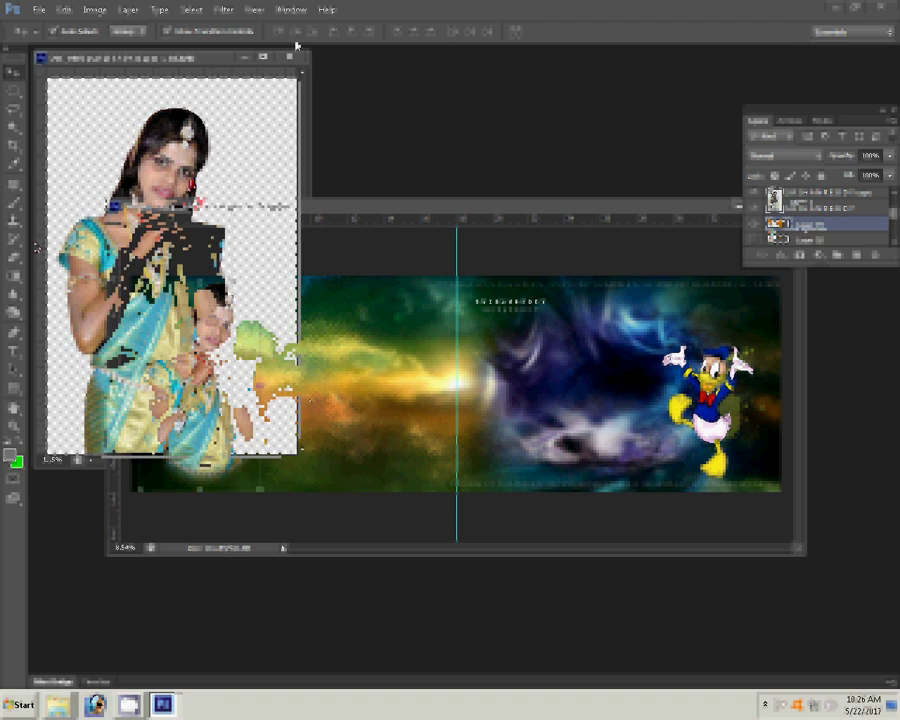
left_click(285, 62)
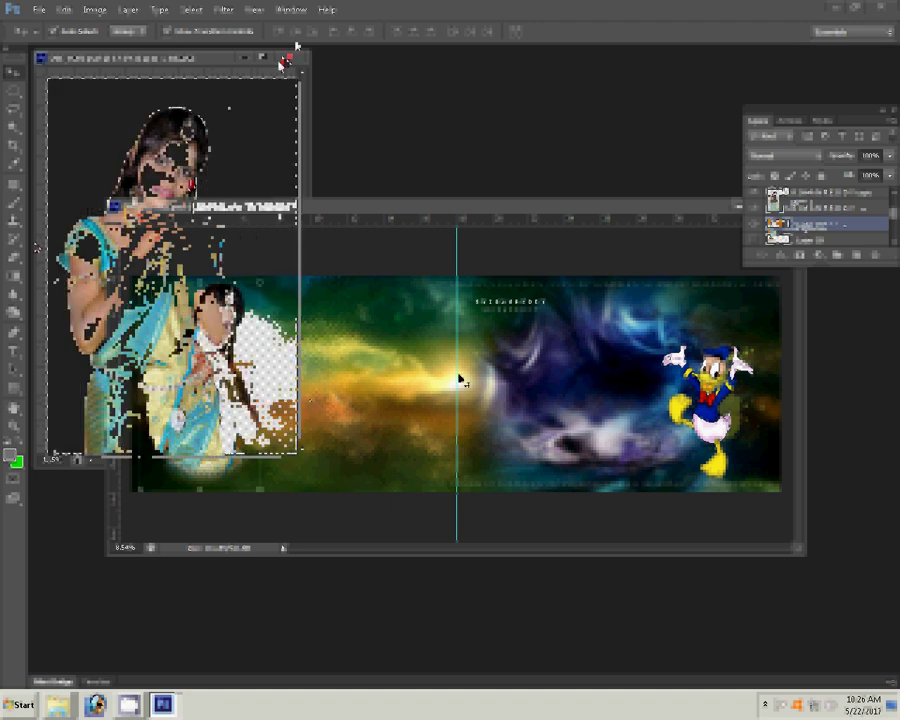
left_click(134, 601)
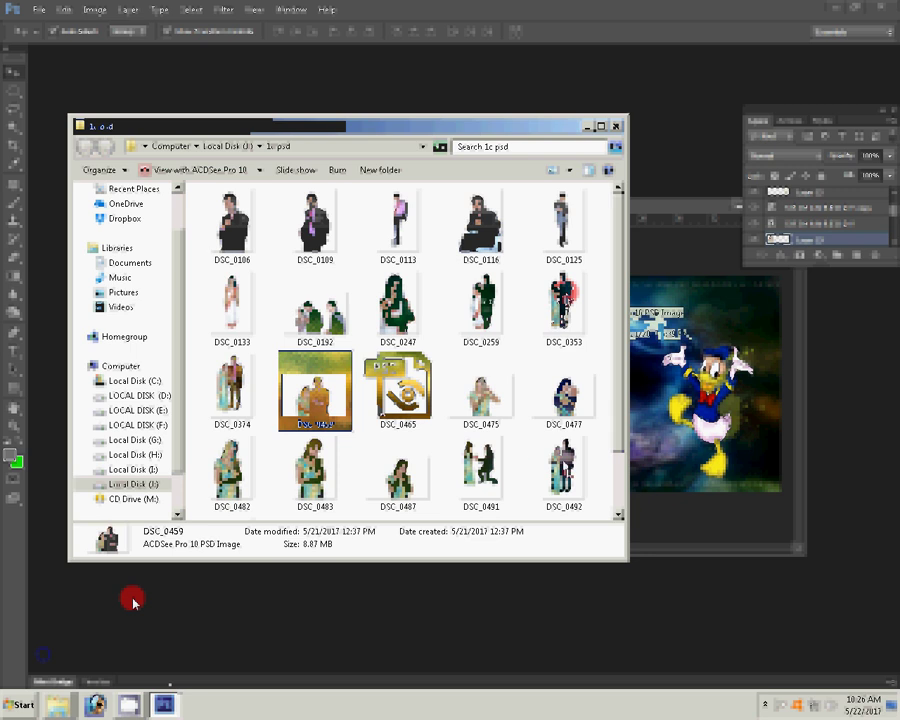
- Open the couple cutout PSD from the 1c psd folder and place the couple on the spread
left_click(563, 470)
left_click(830, 483)
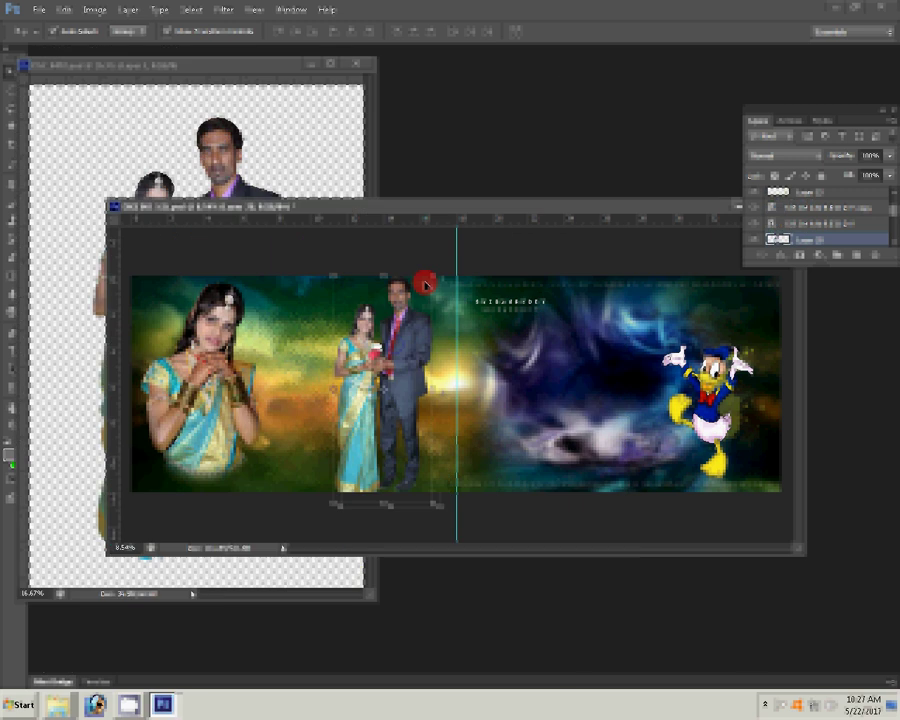
- Resize the couple from their top edge with Free Transform on the album spread
left_click(425, 286)
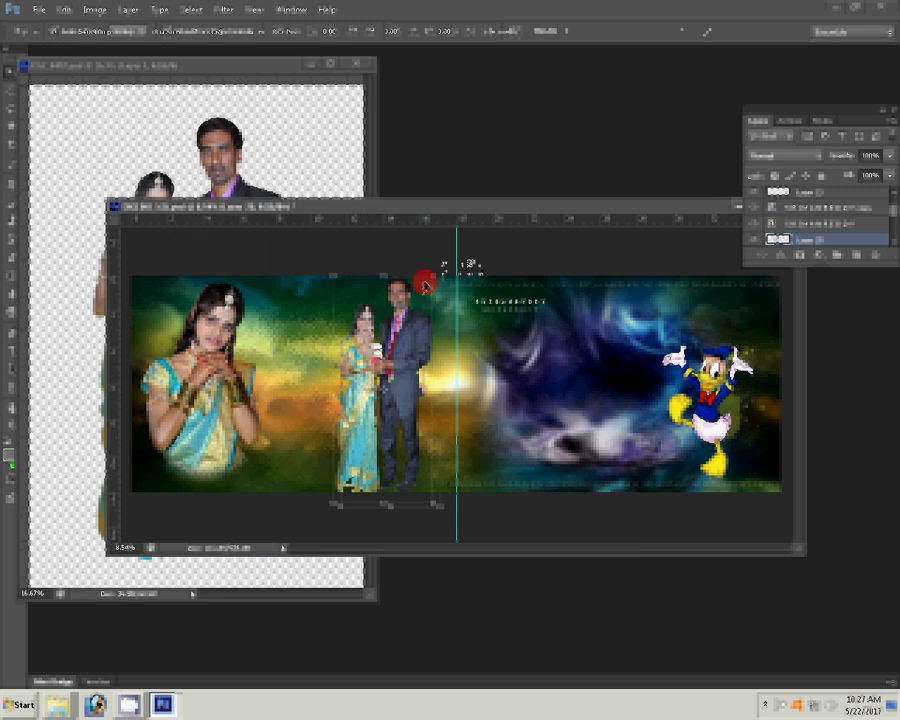
left_click_drag(425, 286, 420, 283)
key("ctrl+Tab")
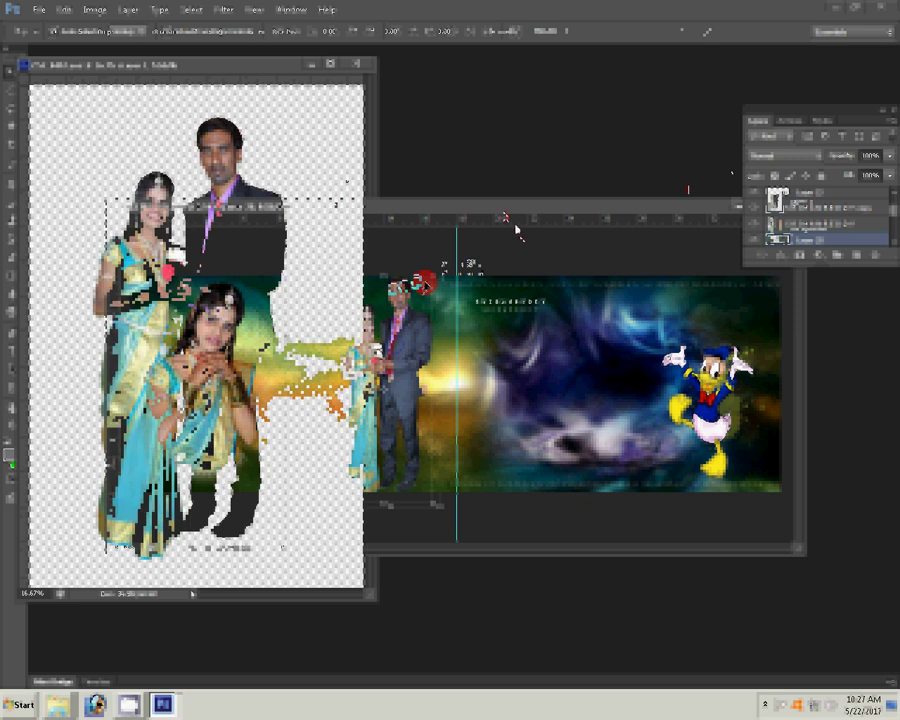
left_click(517, 230)
left_click(850, 208)
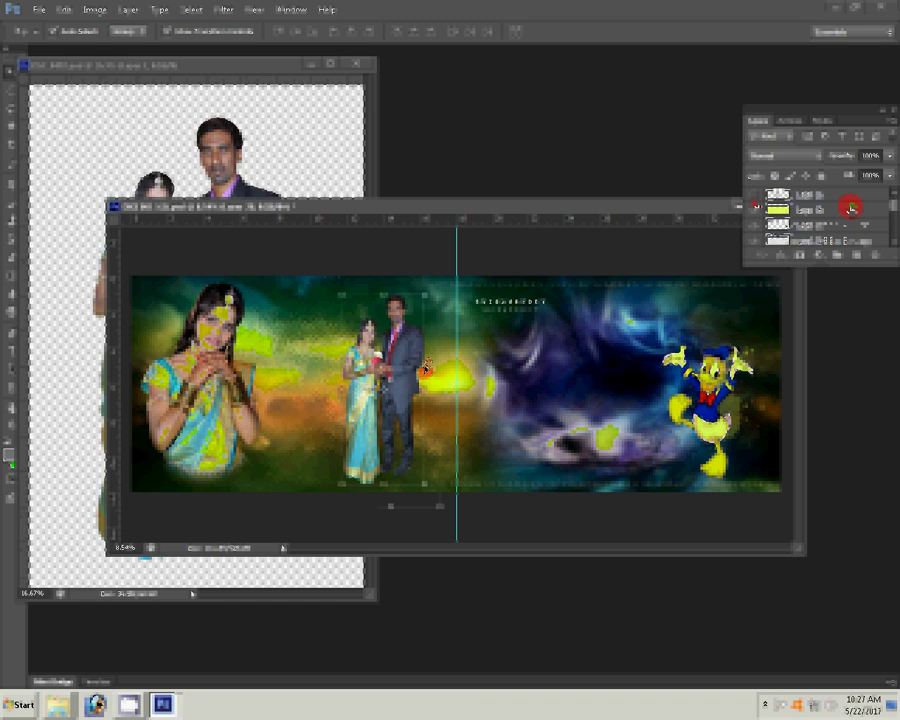
- Minimize the couple's source document and open the 1c psd cutout folder
left_click(338, 149)
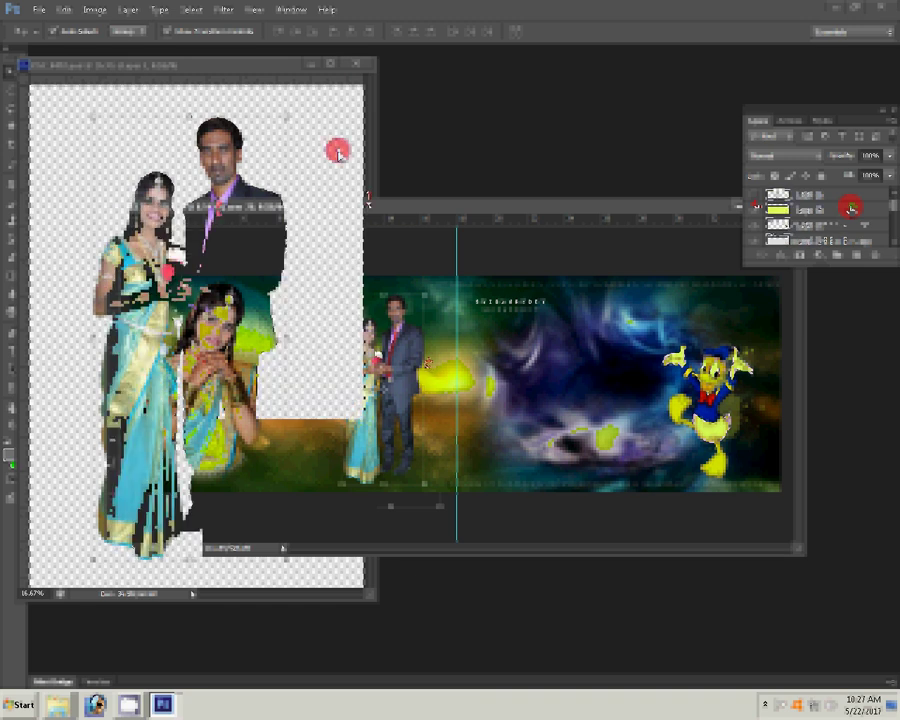
left_click(315, 58)
mouse_move(60, 705)
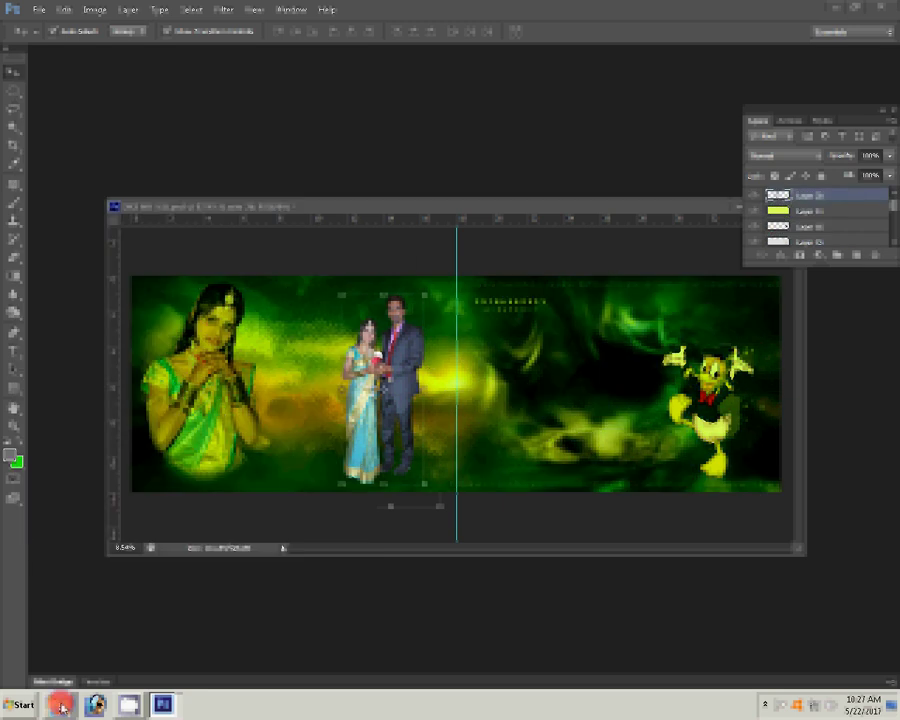
left_click(57, 658)
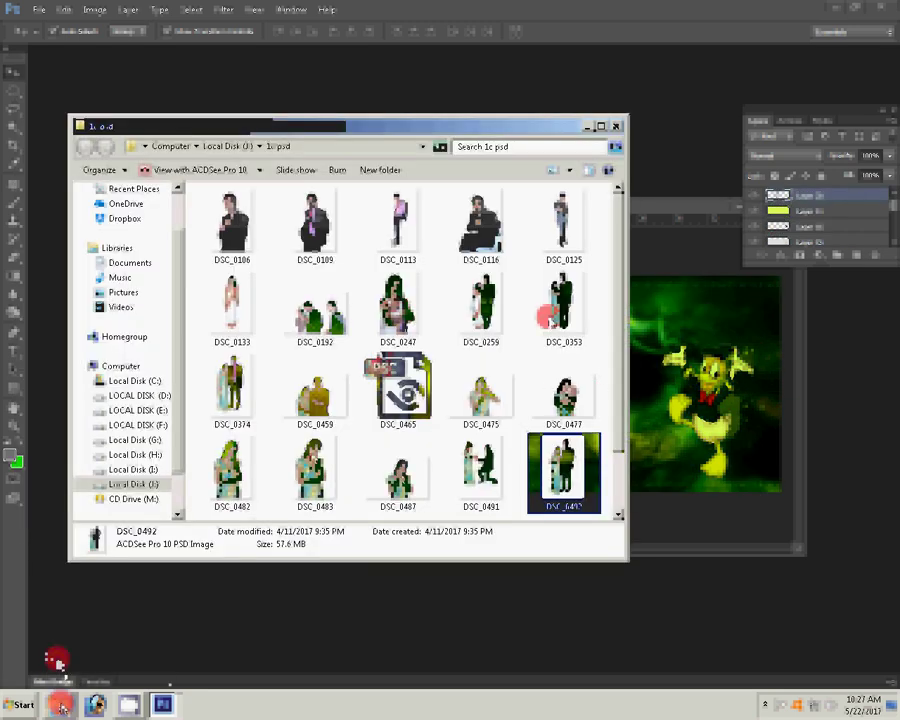
- Pick the DSC_0483 saree portrait in the 1c psd folder and open it
key("Left")
key("Left")
key("Left")
left_click(724, 541)
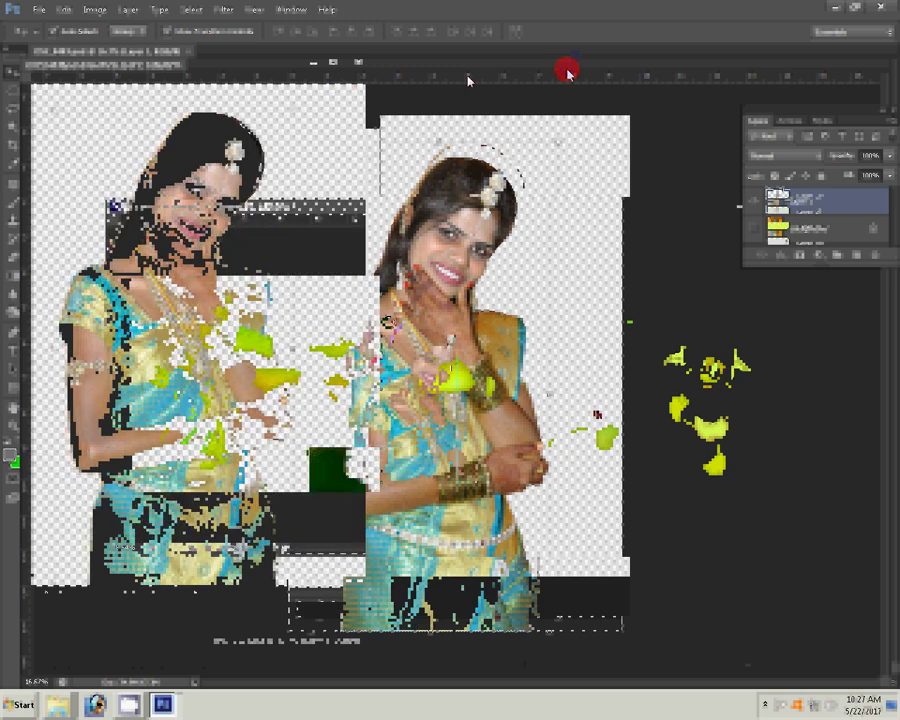
- Flip the second saree-clad woman horizontally and move her toward the album centre
key("ctrl+t")
right_click(473, 293)
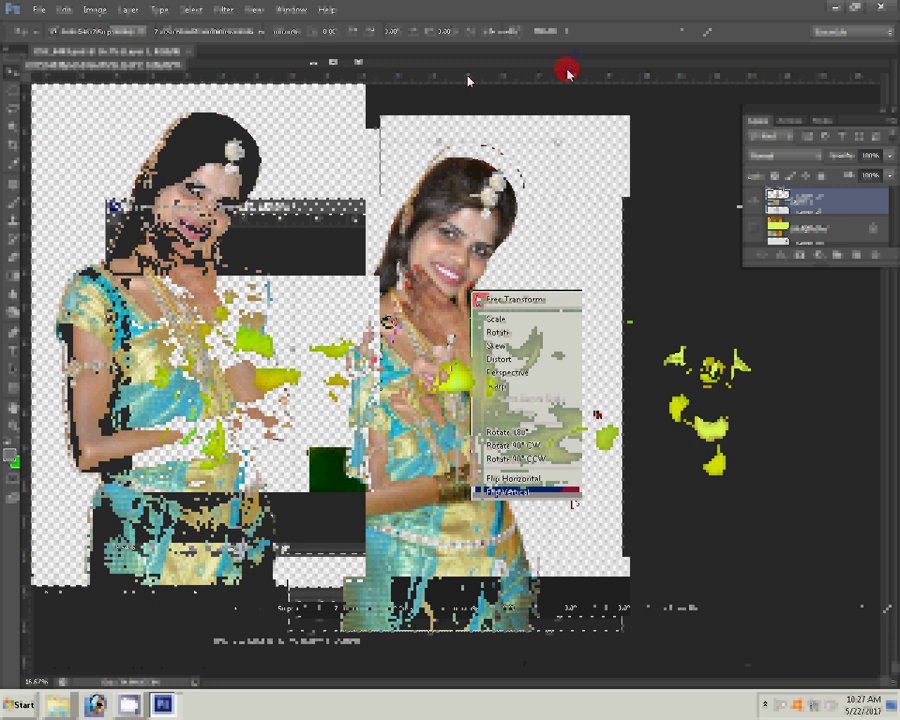
left_click(541, 479)
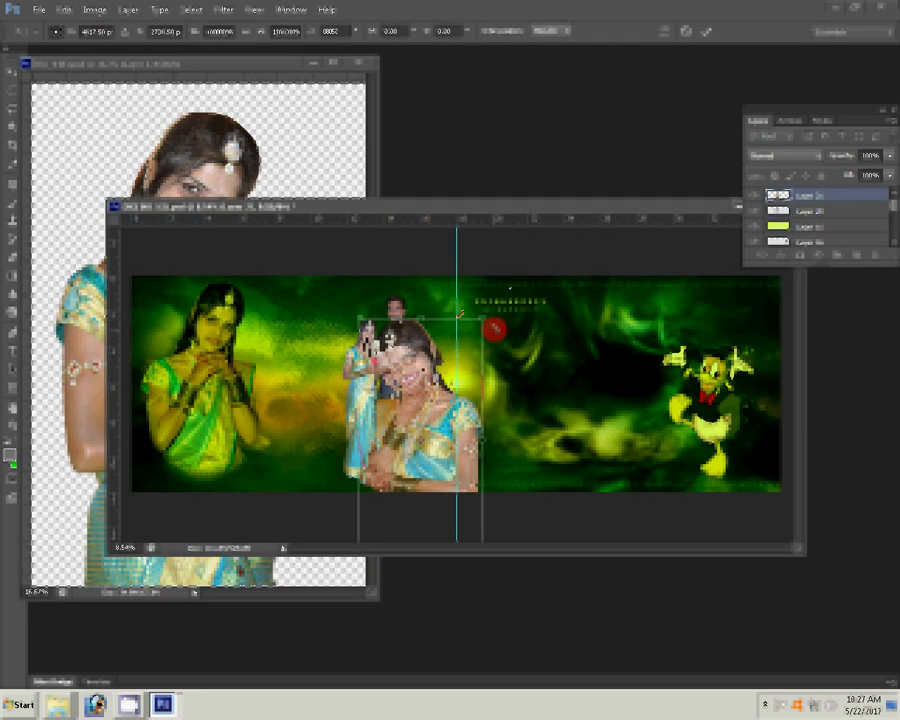
left_click_drag(460, 314, 461, 313)
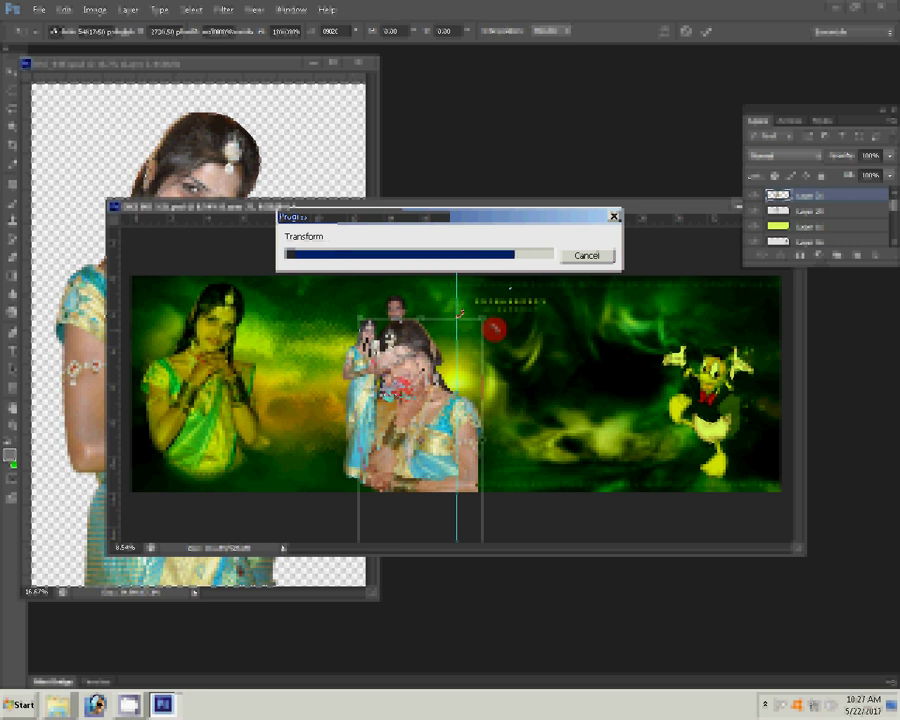
mouse_move(460, 314)
left_mouse_down()
mouse_move(373, 390)
mouse_move(442, 378)
left_mouse_up()
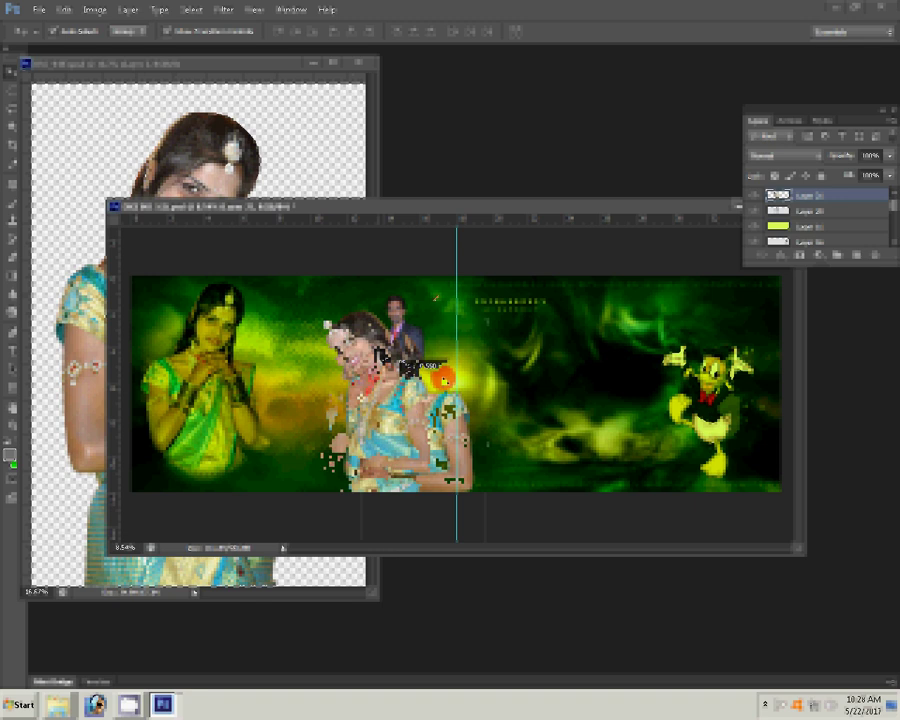
- Enlarge the woman on the album with Free Transform and commit it
key("ctrl+t")
left_click_drag(470, 290, 530, 210)
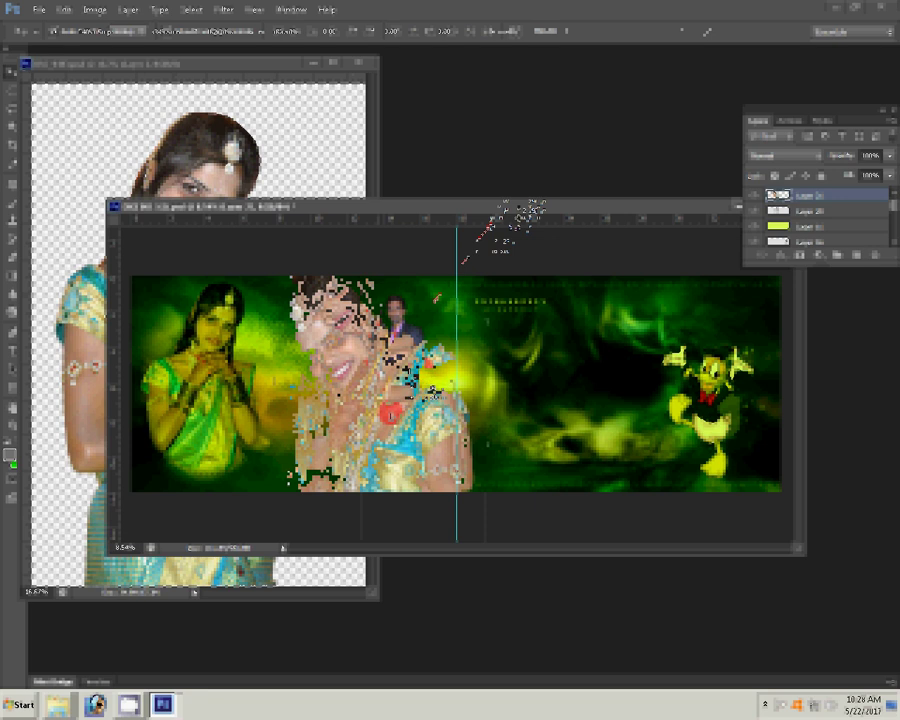
left_click(707, 30)
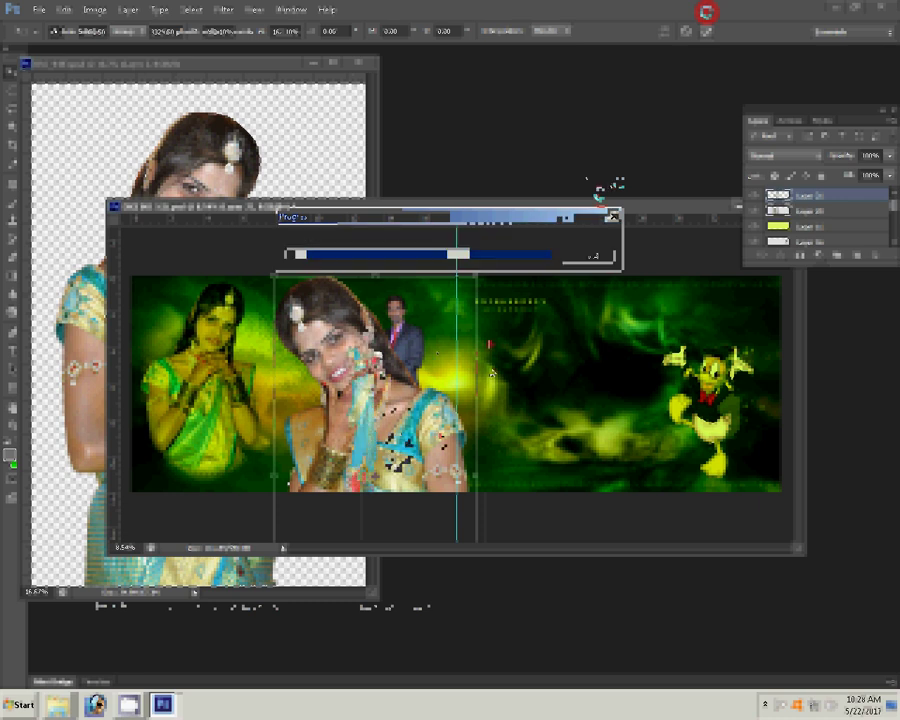
- Erase the woman's shoulder pattern, bracelet and arm where they overlap the couple
left_click(305, 315)
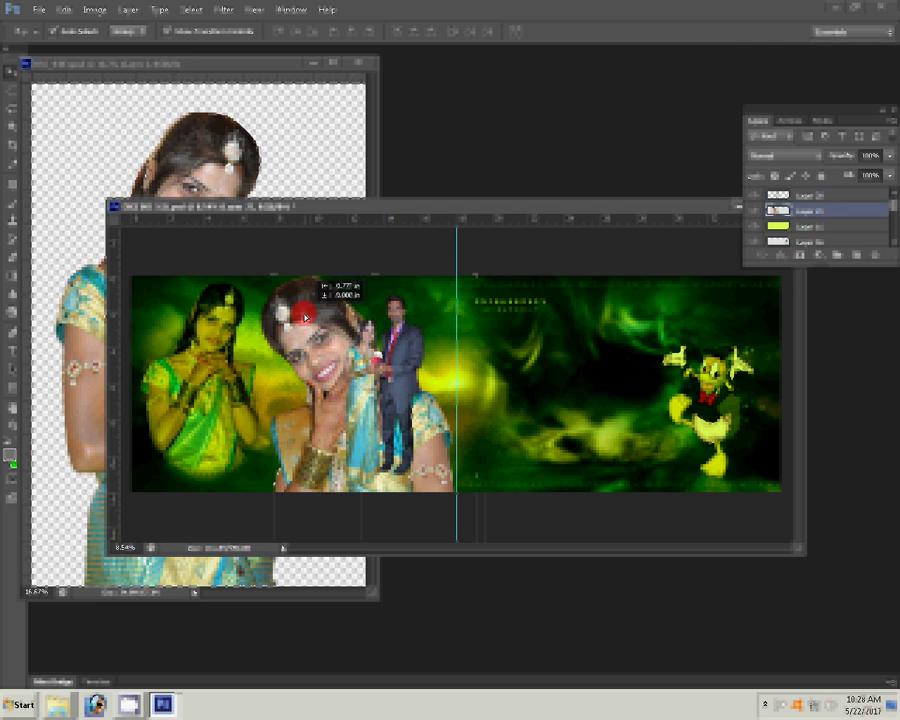
left_click(430, 453)
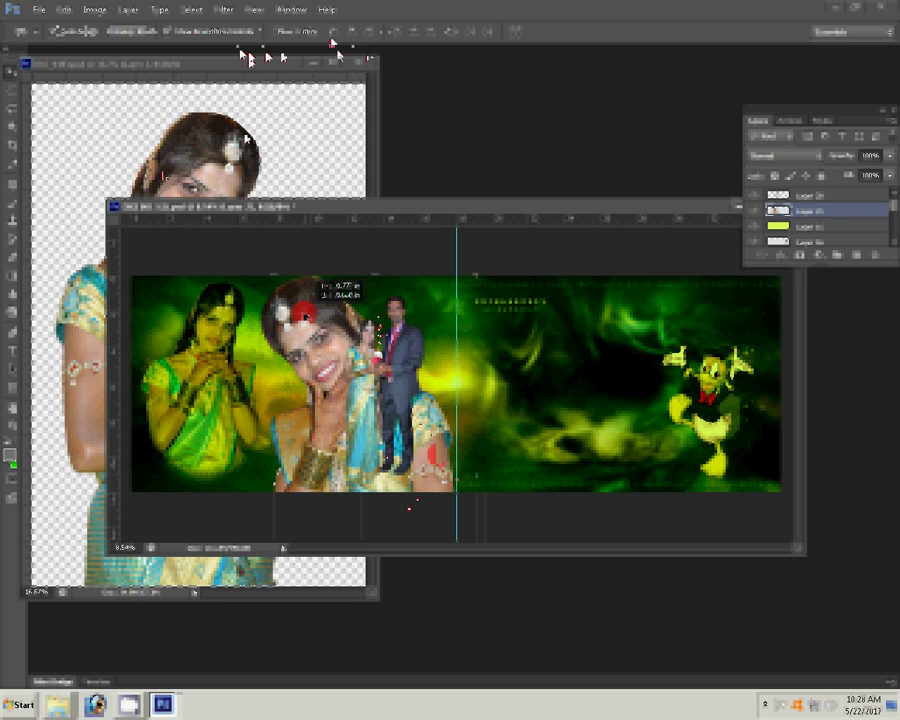
key("e")
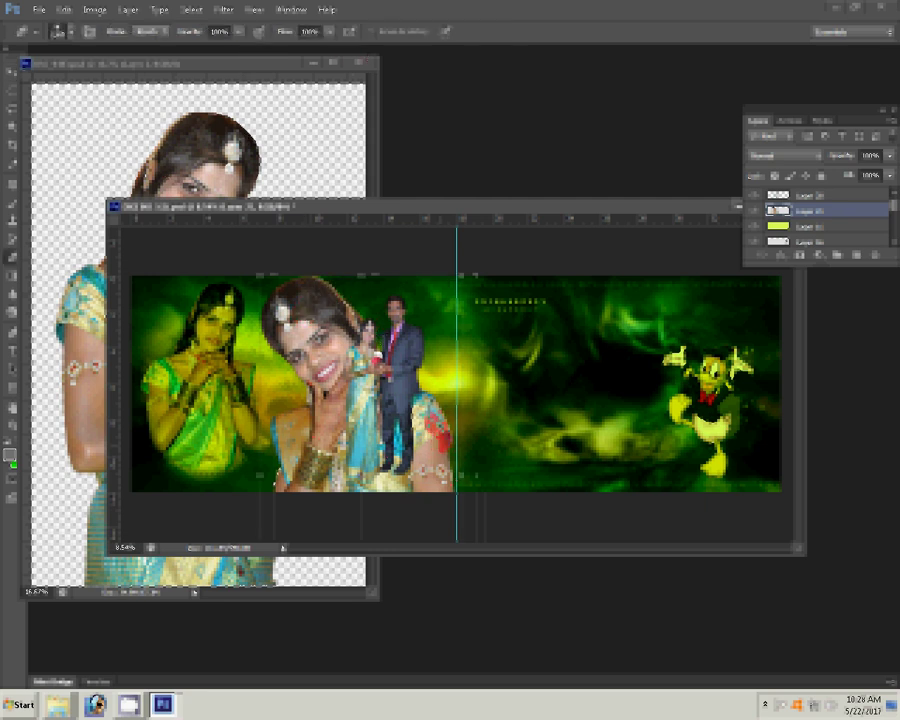
left_click_drag(425, 400, 440, 435)
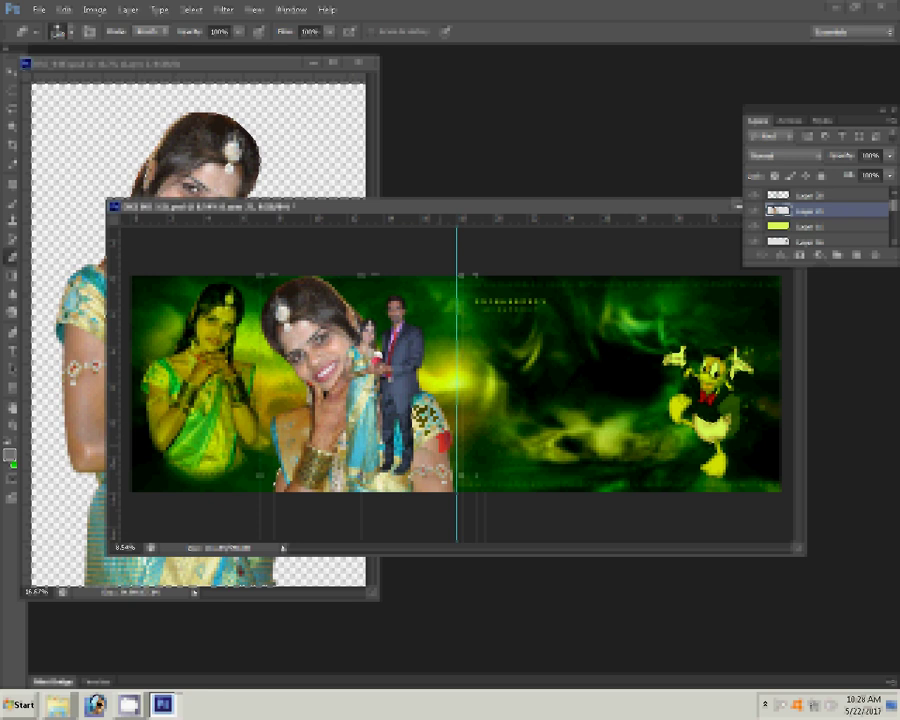
left_click_drag(345, 470, 330, 488)
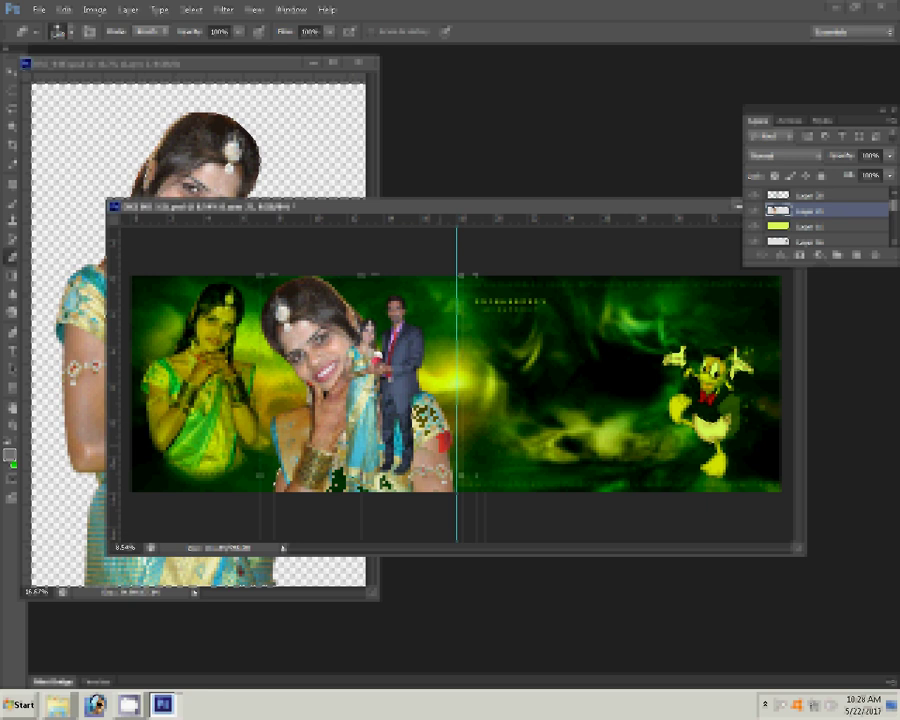
left_click_drag(341, 445, 435, 473)
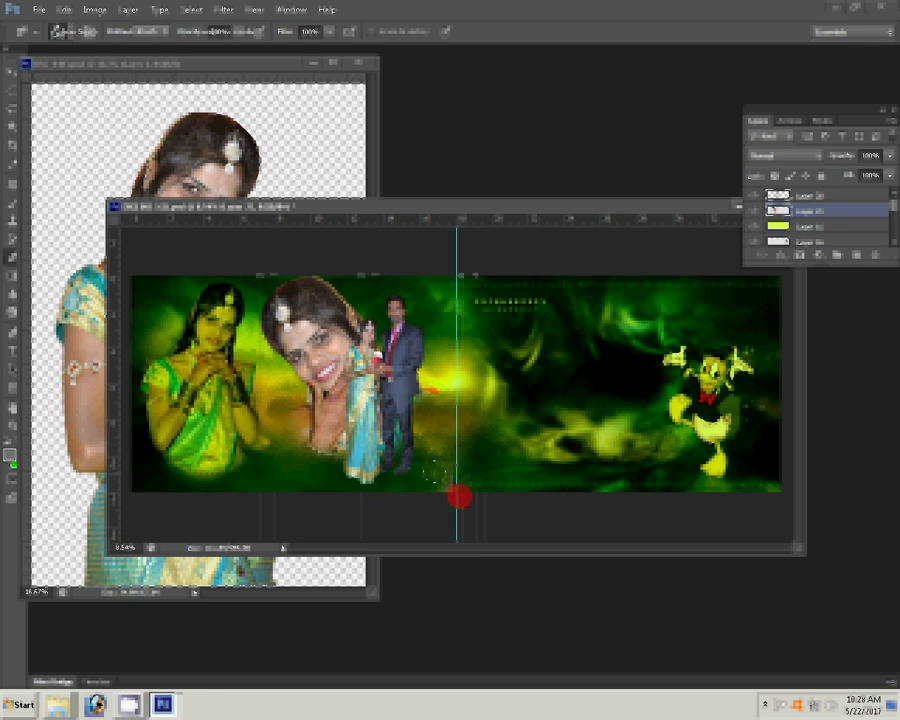
left_click_drag(434, 470, 418, 360)
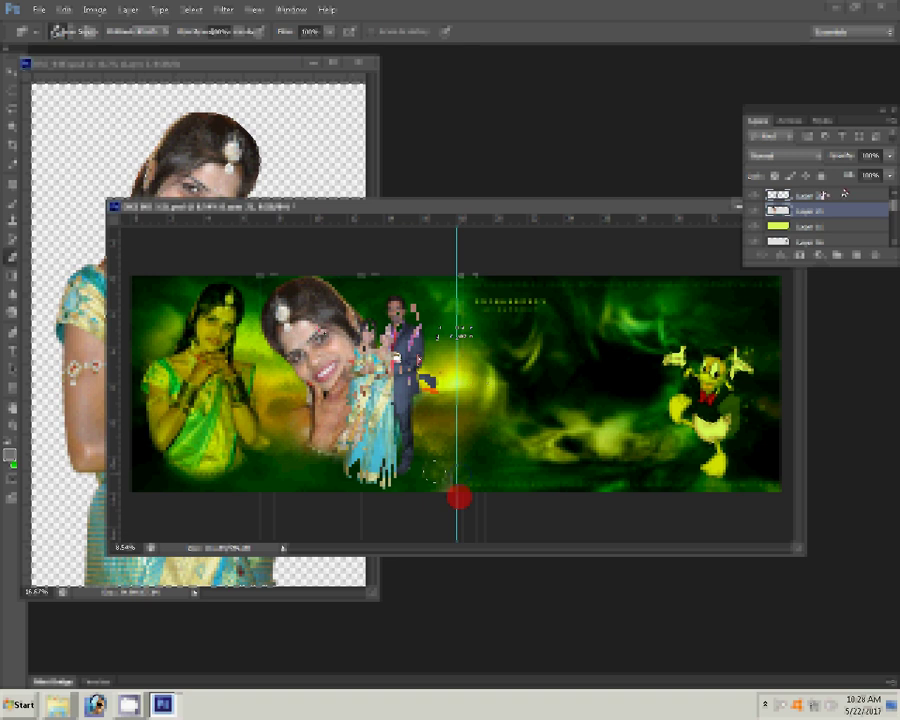
left_click(213, 76)
left_click(270, 148)
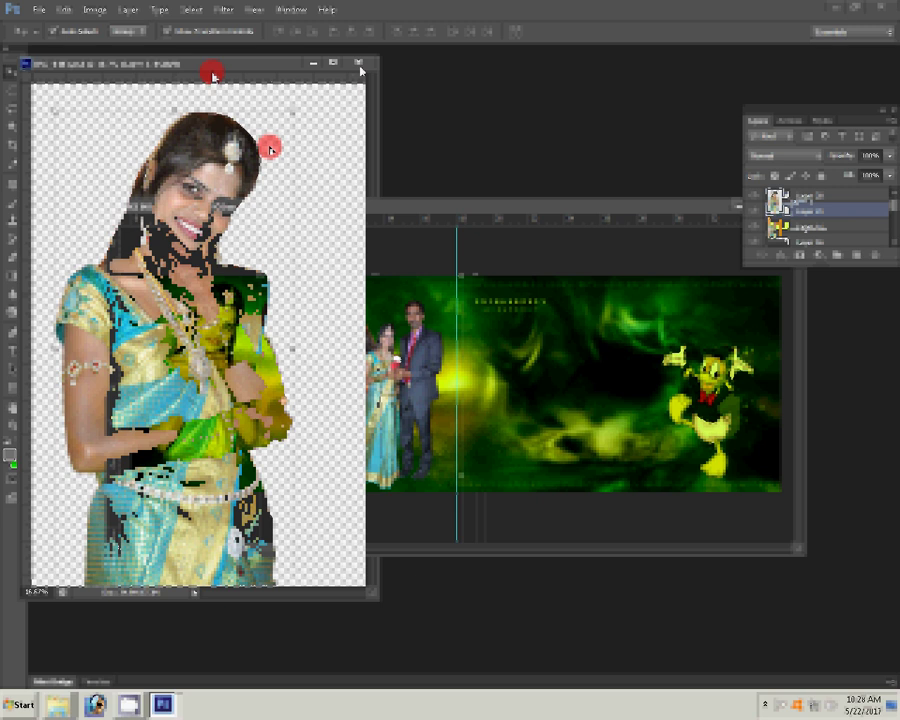
- Close the DSC_0483 portrait and select DSC_0475 in the 1c psd folder
left_click(358, 64)
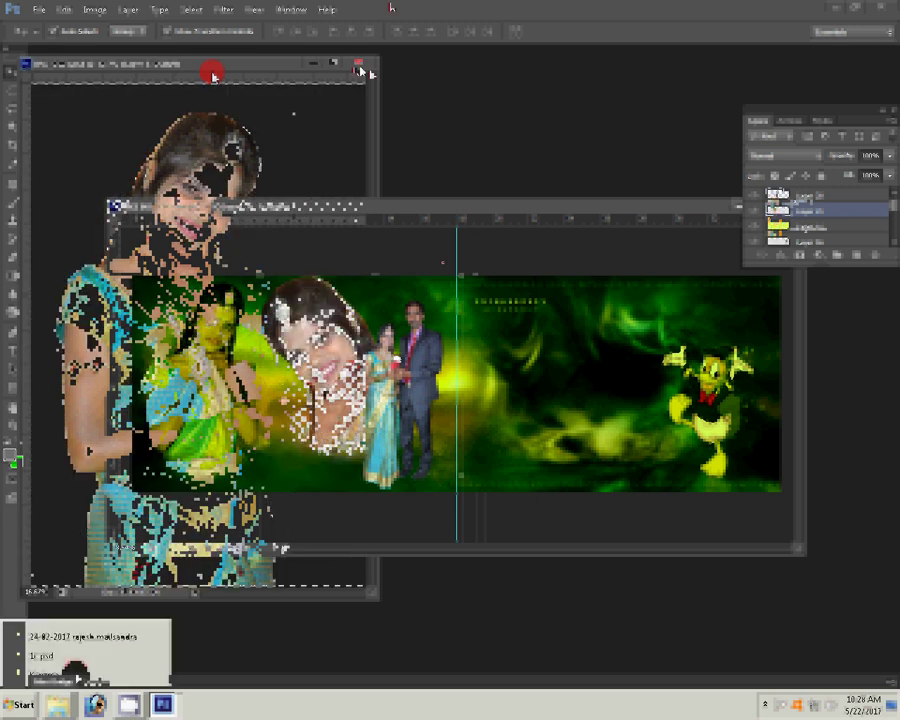
left_click(75, 665)
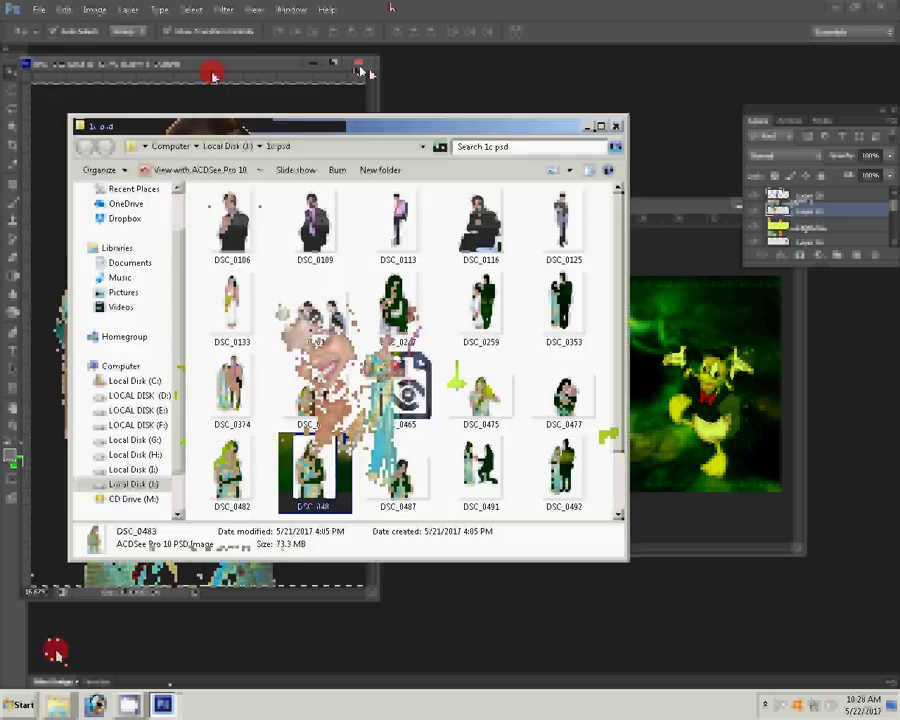
left_click(493, 383)
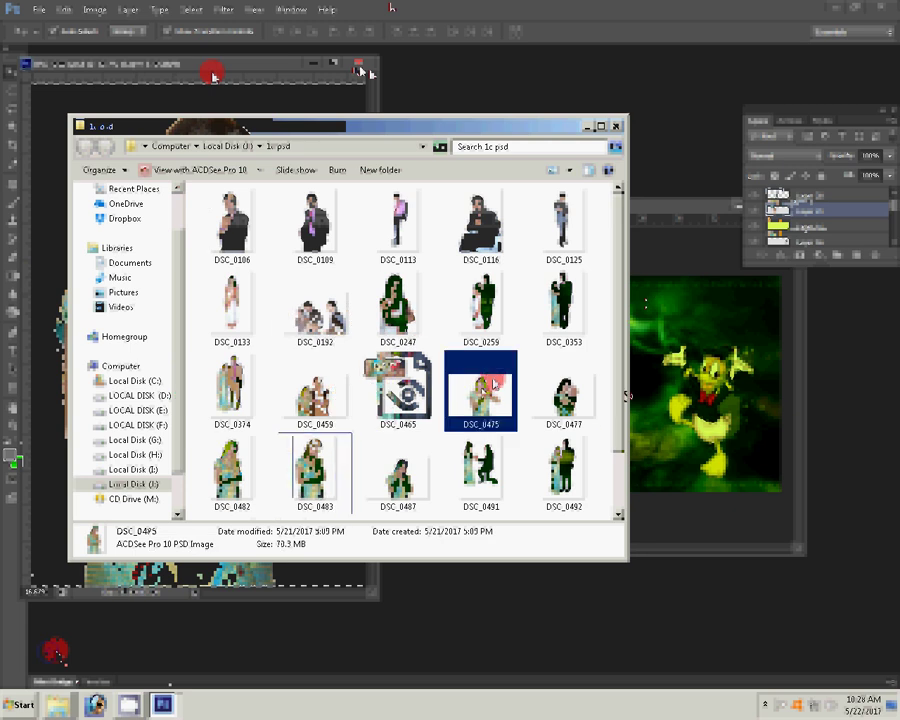
- Place DSC_0475 into the album spread and rasterize its layer
left_click_drag(456, 380, 456, 383)
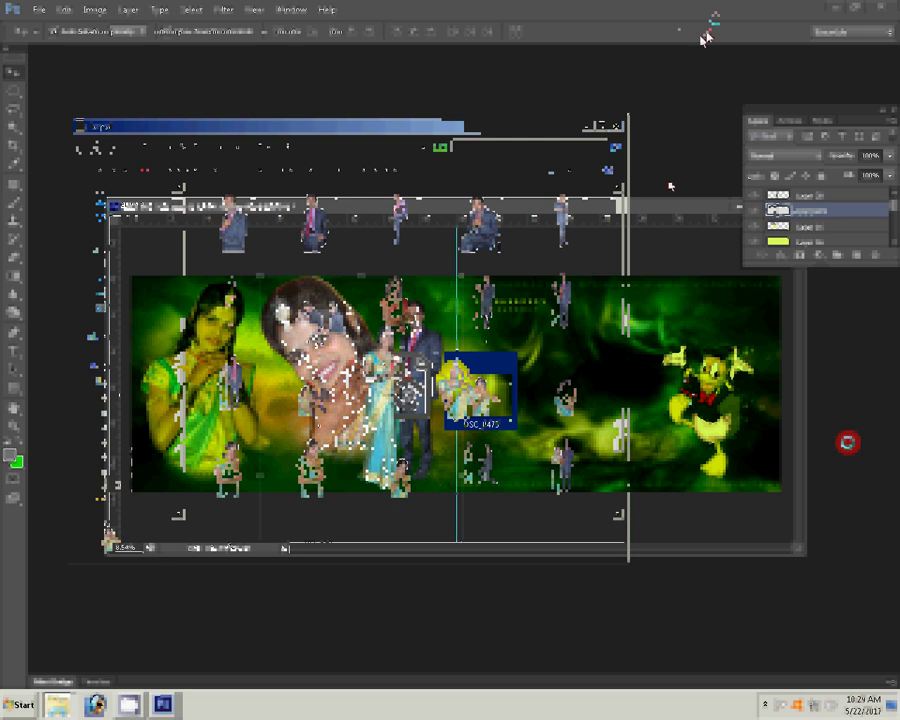
right_click(822, 217)
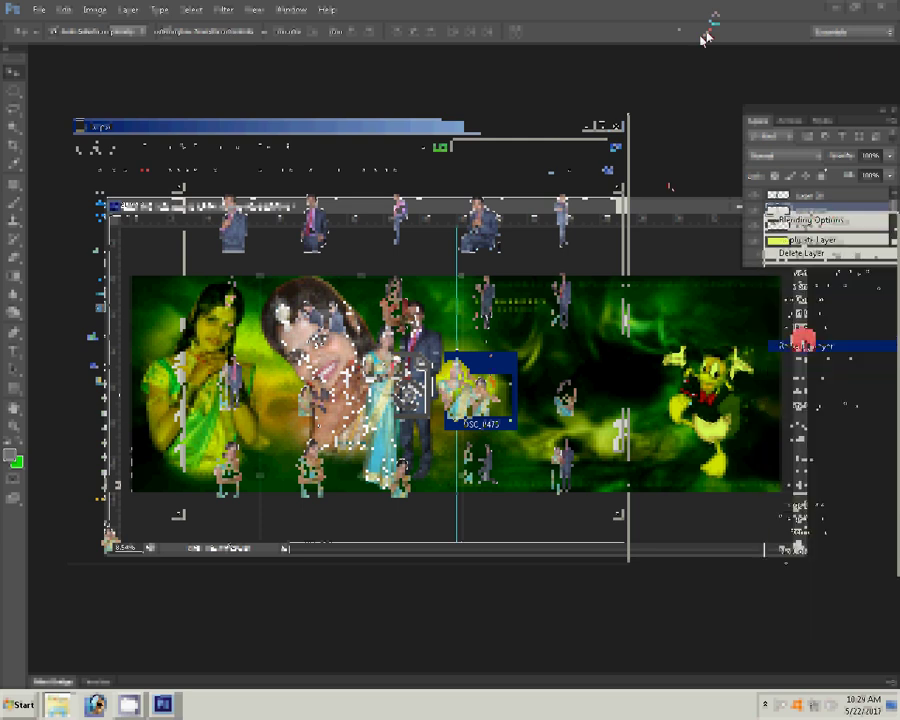
left_click(803, 345)
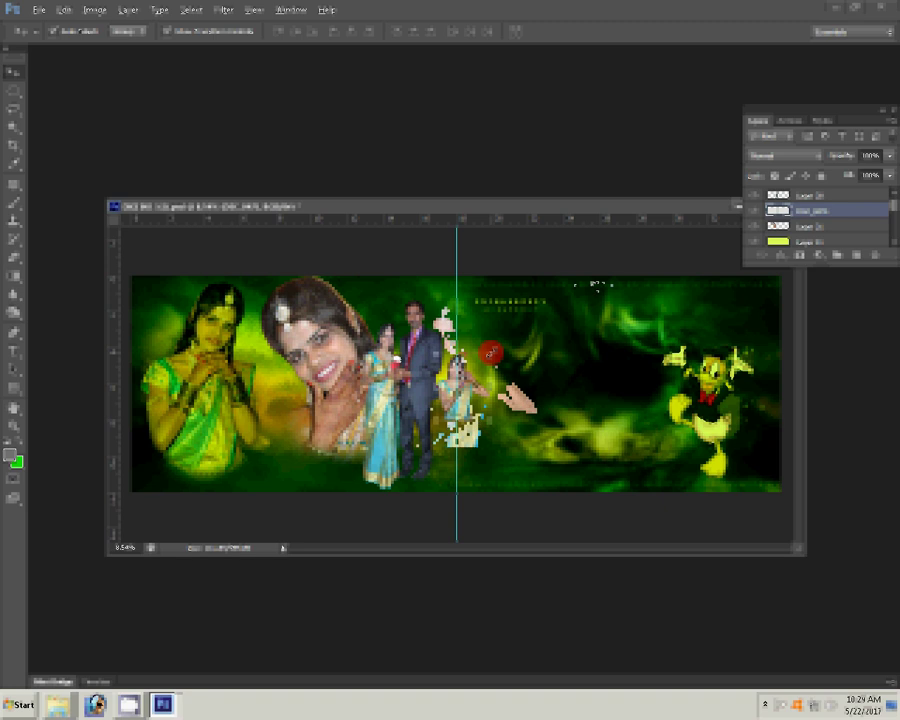
- Move the bride cutout just right of the couple and zoom in on her
key("ctrl+t")
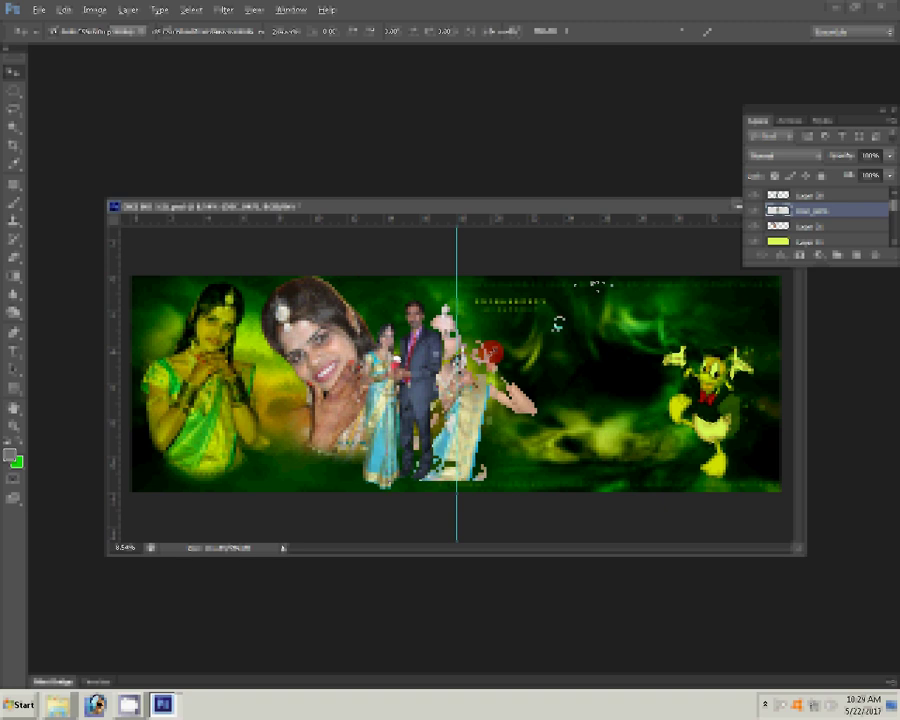
mouse_move(495, 400)
left_mouse_down()
mouse_move(555, 402)
mouse_move(550, 378)
left_mouse_up()
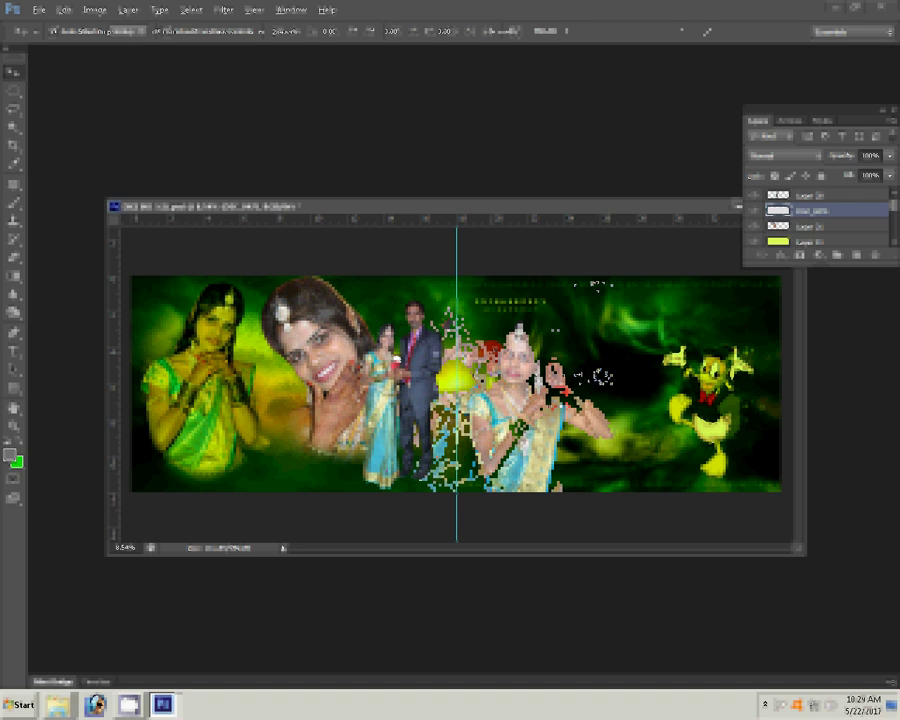
key("z")
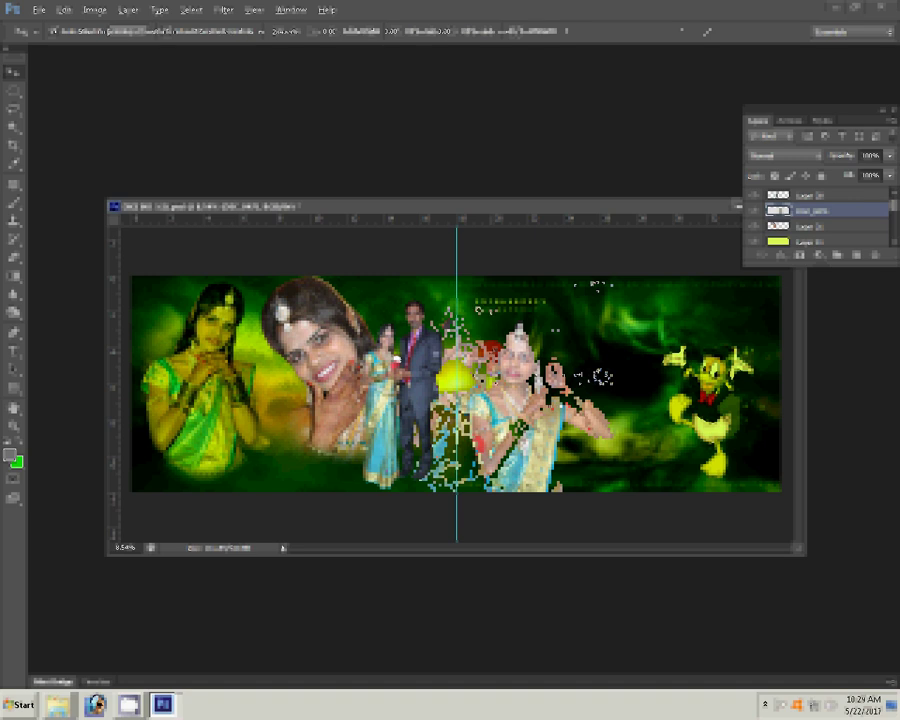
left_click(557, 394)
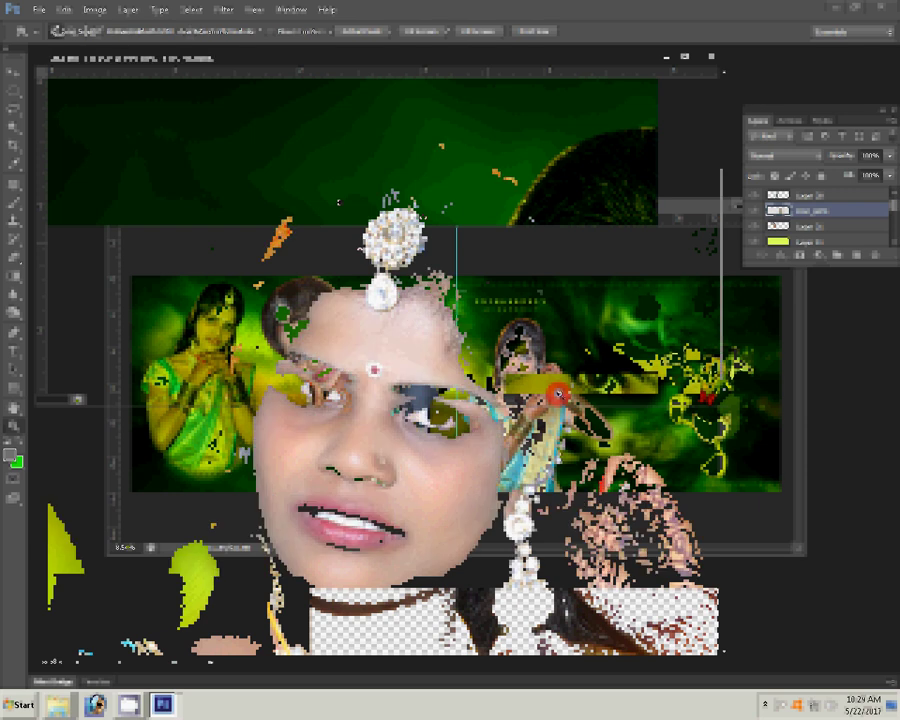
key("b")
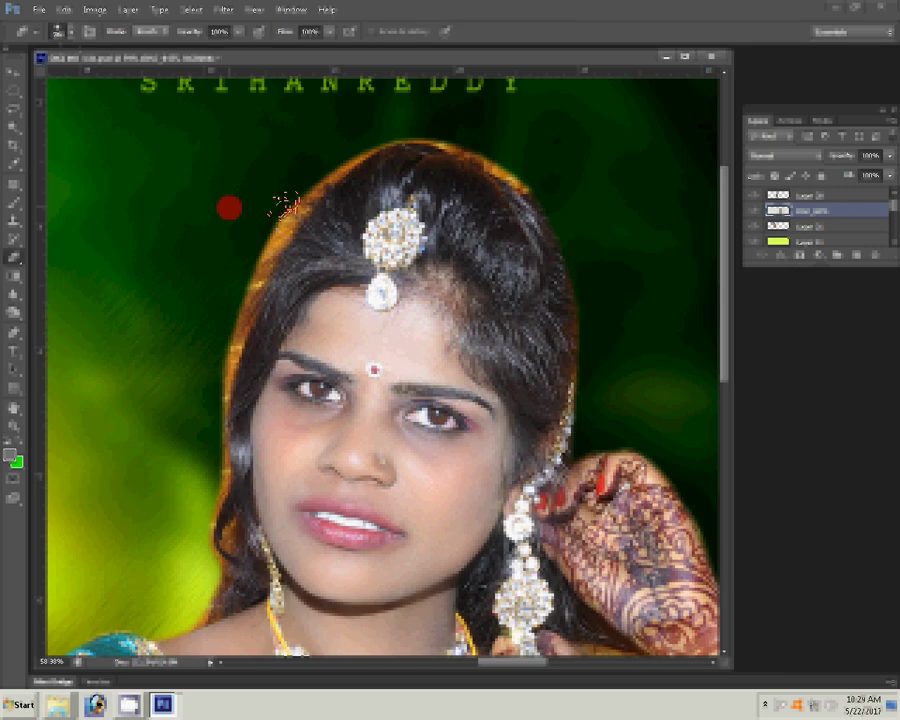
- Brush small orange sparkle dots around the bride's hair, undoing a bad dark stroke
mouse_move(288, 205)
left_mouse_down()
mouse_move(238, 316)
mouse_move(212, 464)
left_mouse_up()
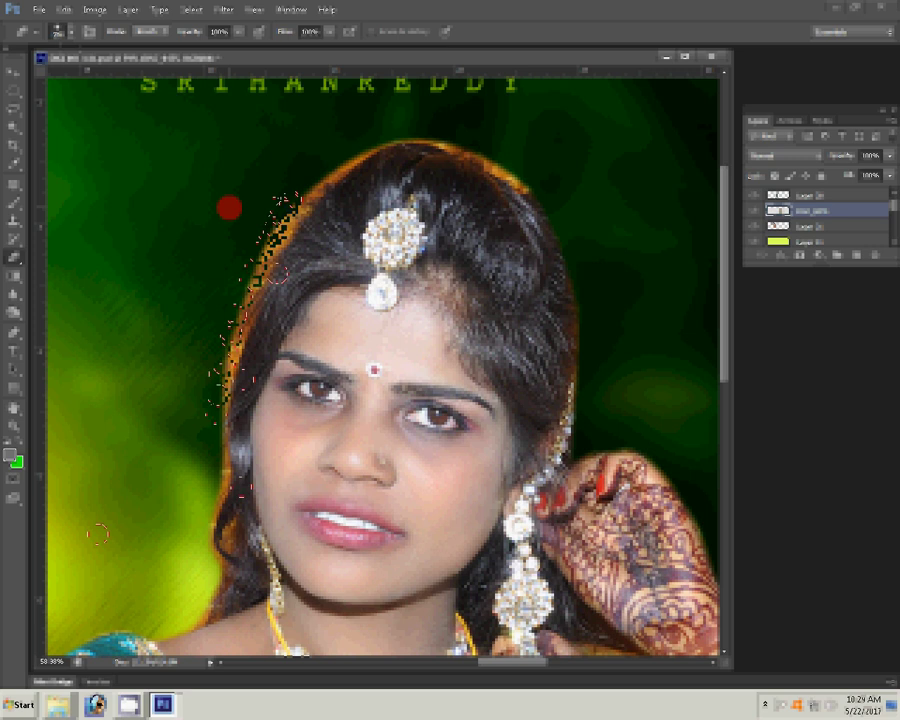
key("ctrl+z")
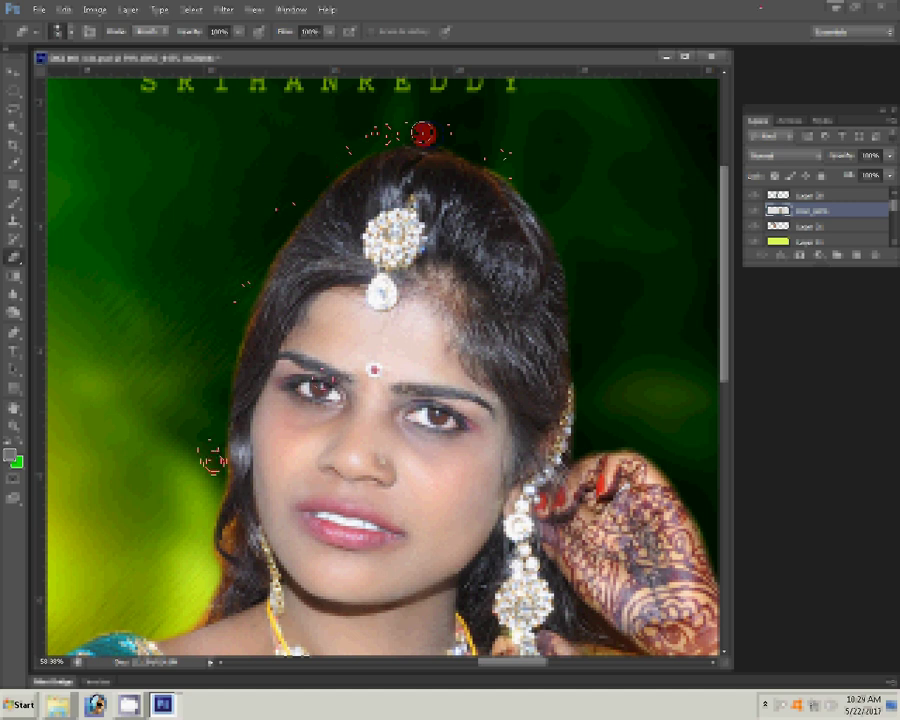
left_click(207, 513)
left_click(203, 565)
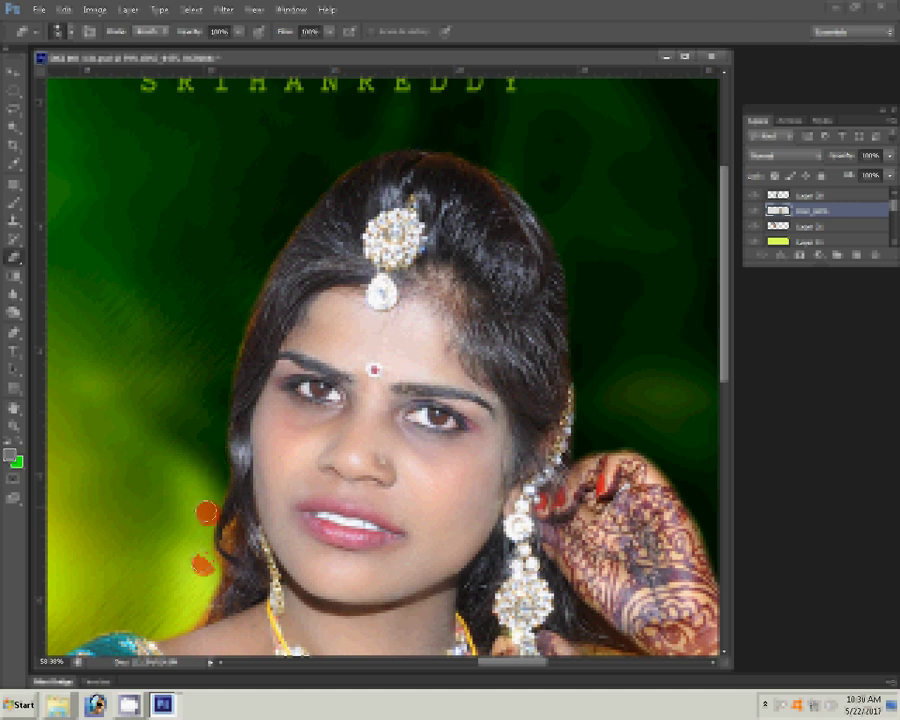
mouse_move(345, 160)
left_mouse_down()
mouse_move(560, 212)
mouse_move(580, 280)
left_mouse_up()
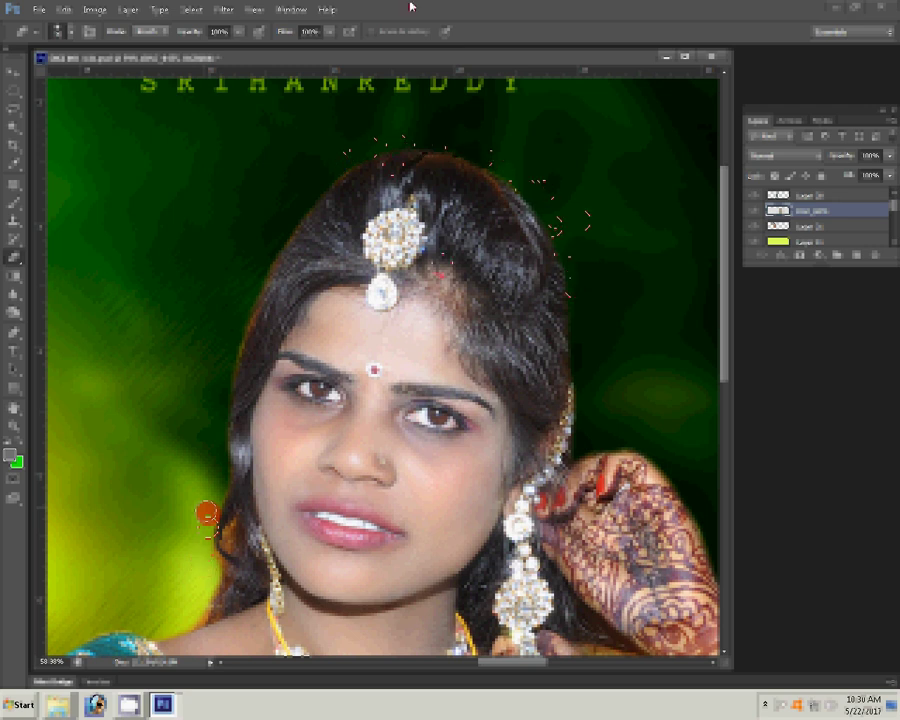
- Switch to the Zoom tool and tile the album spread beside the close-up portrait
key("j")
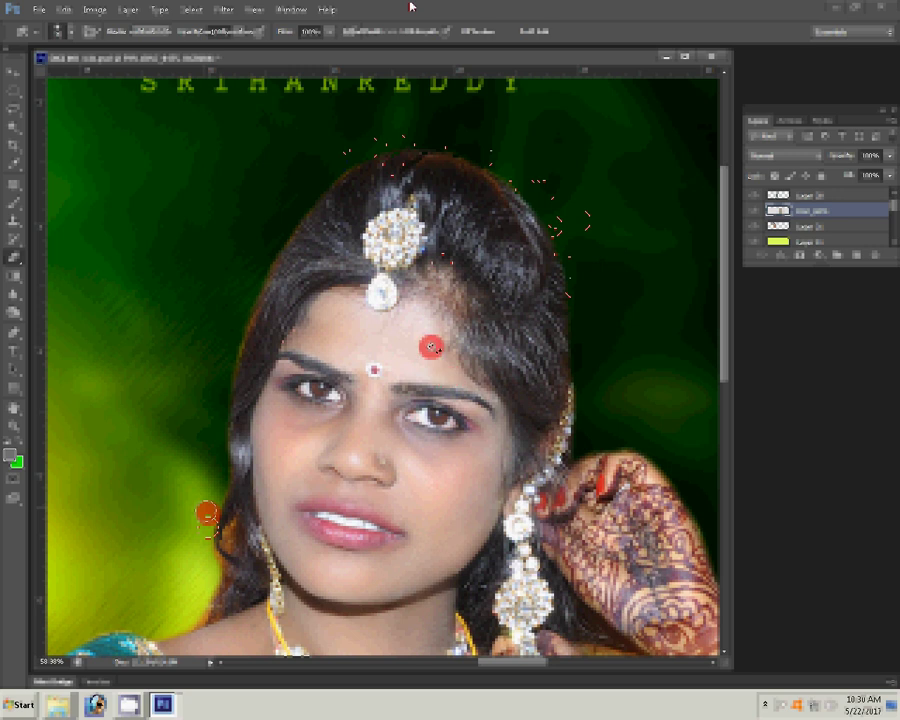
key("z")
right_click(431, 347)
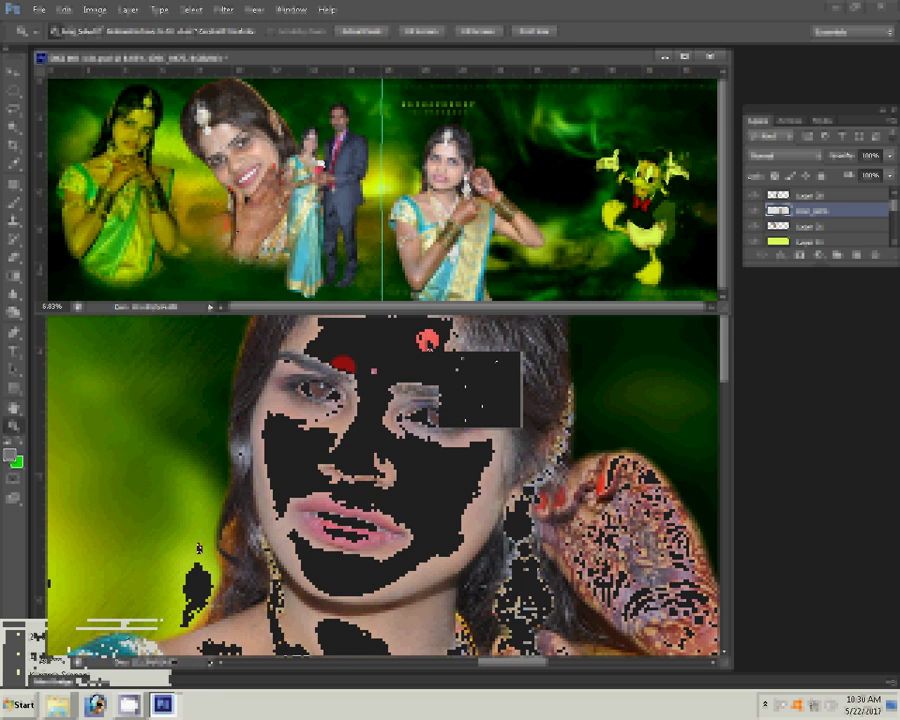
- Select the DSC_0374 cutout in the '1c psd' folder on Local Disk (J:)
left_click(57, 705)
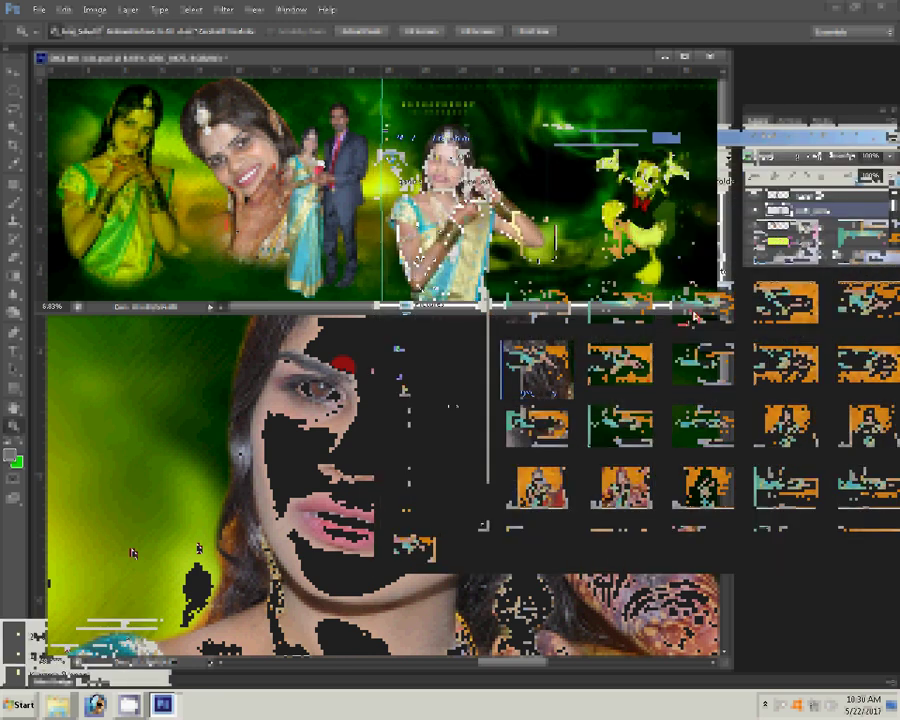
mouse_move(55, 637)
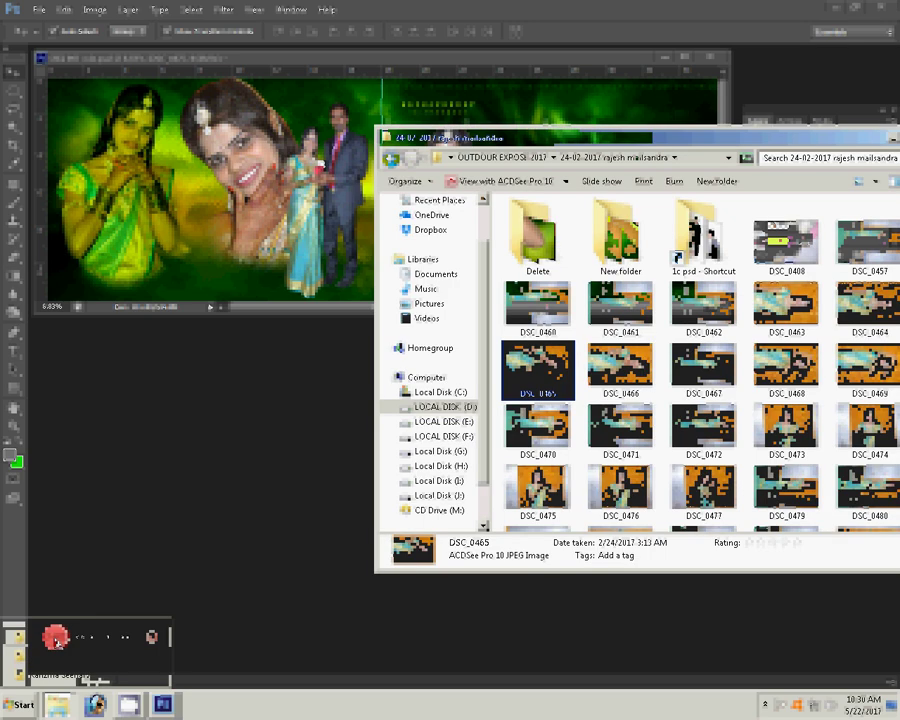
left_click(56, 650)
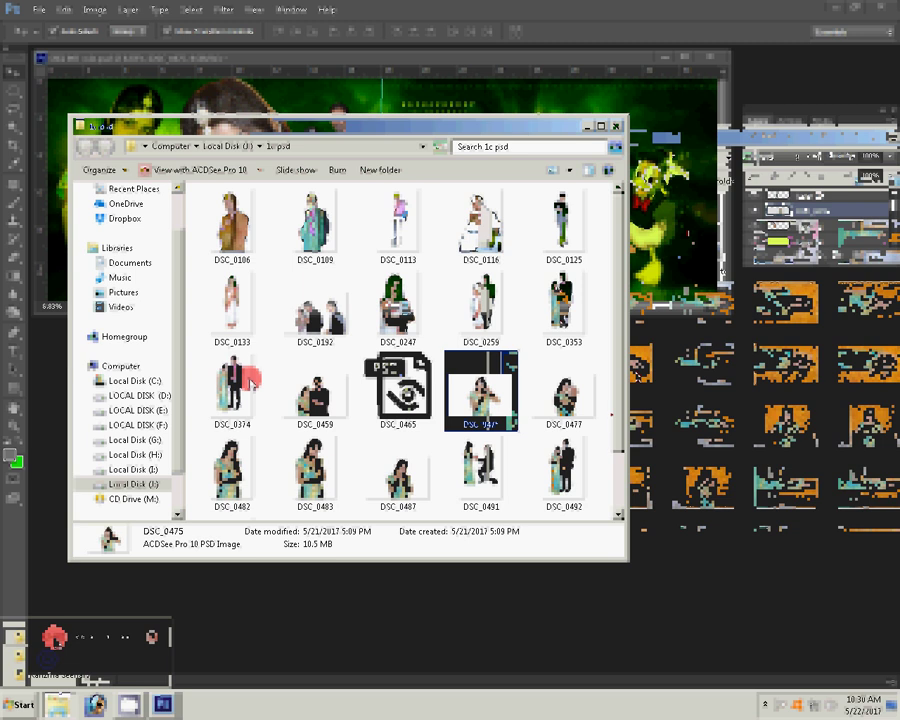
scroll(620, 361, "down", 2)
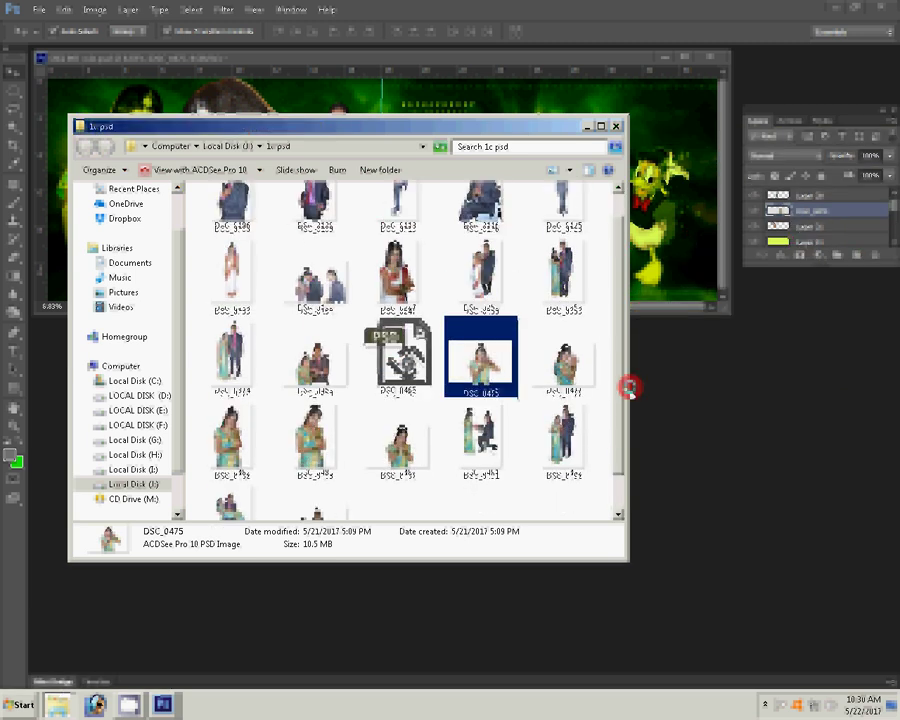
scroll(626, 384, "up", 2)
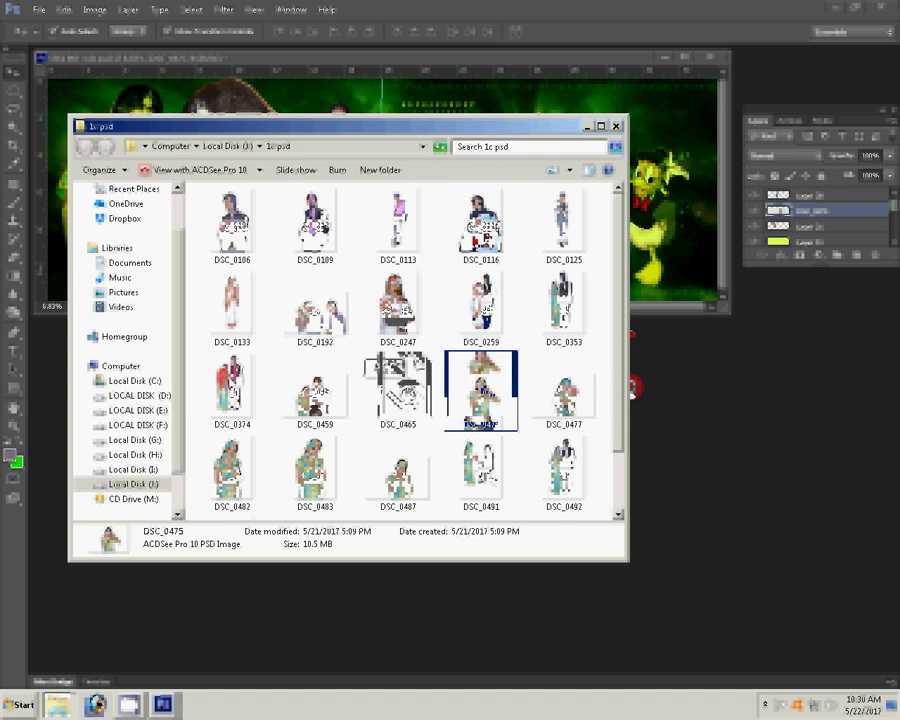
left_click(232, 390)
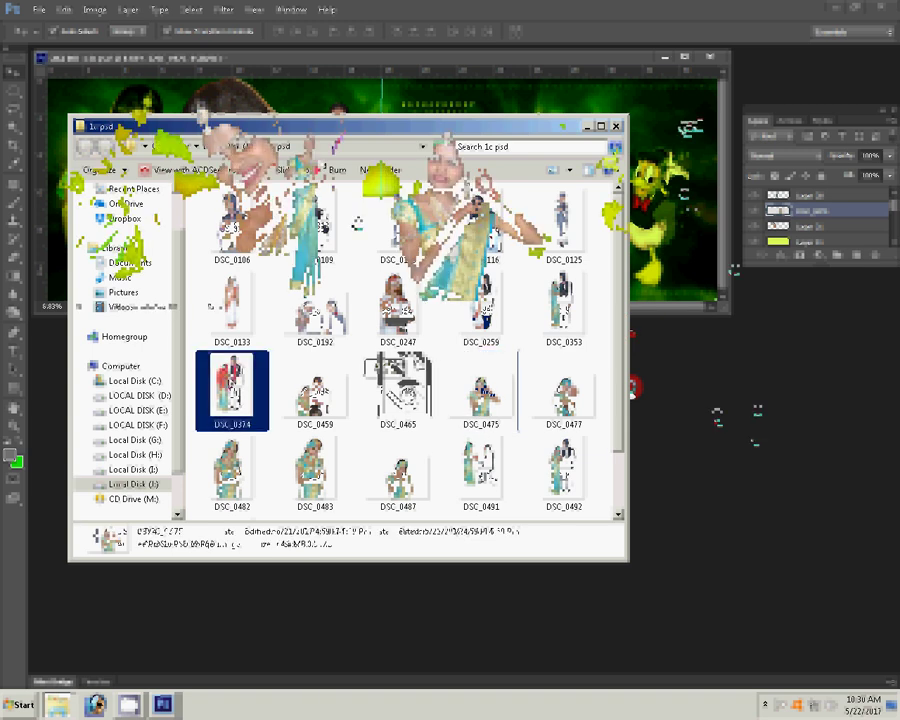
- Place DSC_0374 at the spread's right edge, then adjust layer blending and visibility
left_click_drag(357, 222, 660, 200)
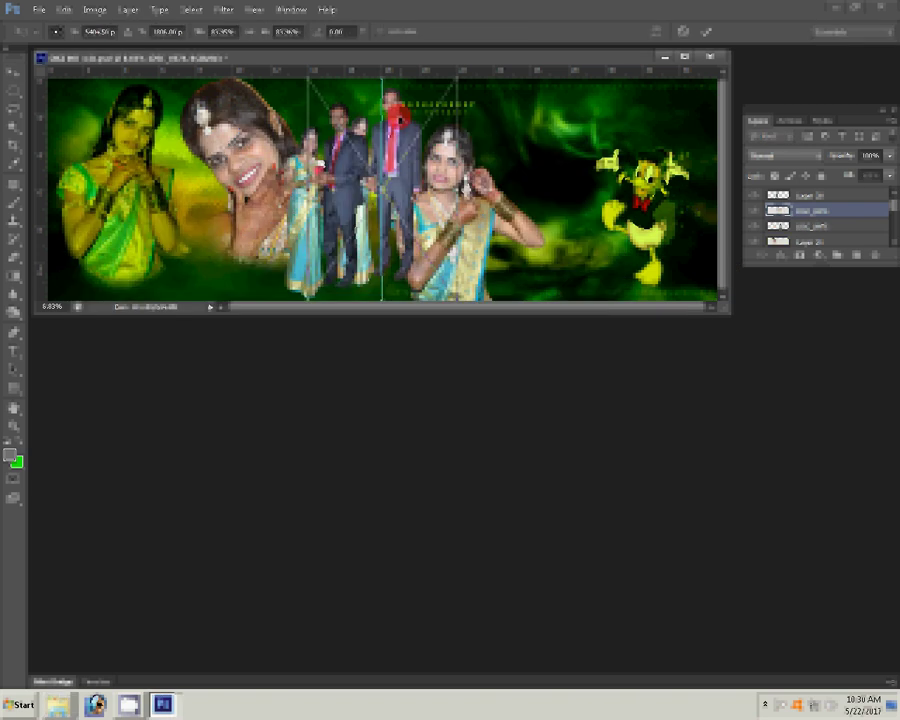
left_click_drag(277, 86, 430, 90)
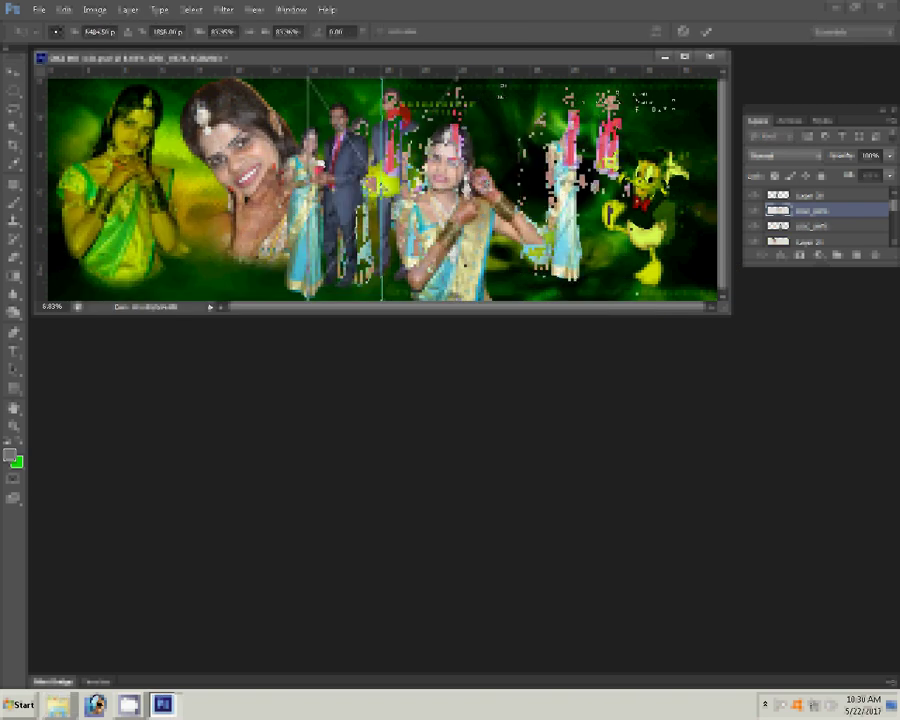
left_click_drag(430, 190, 561, 196)
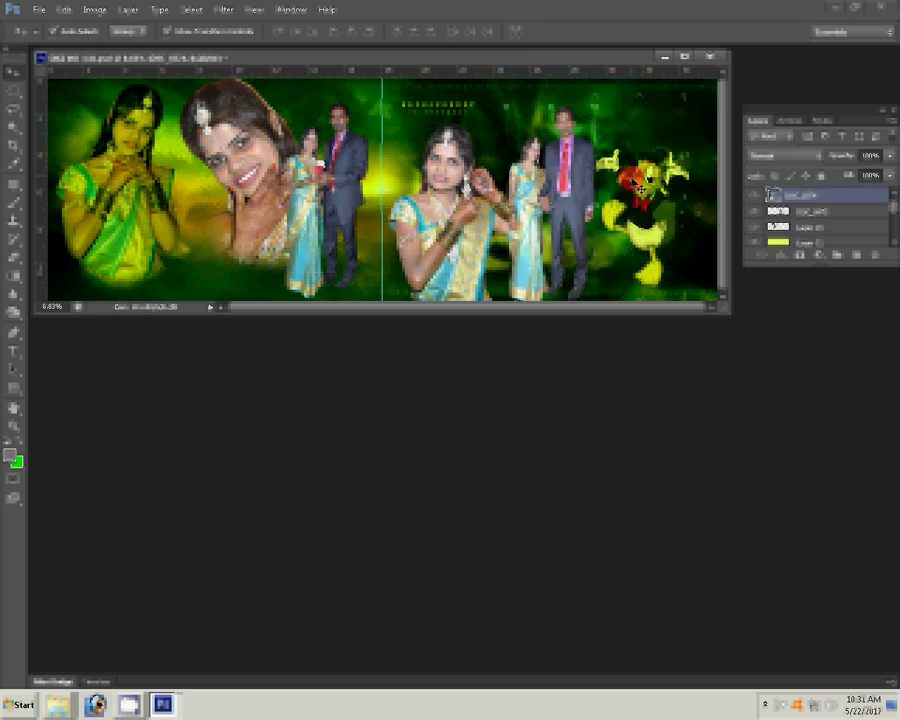
key("shift+plus")
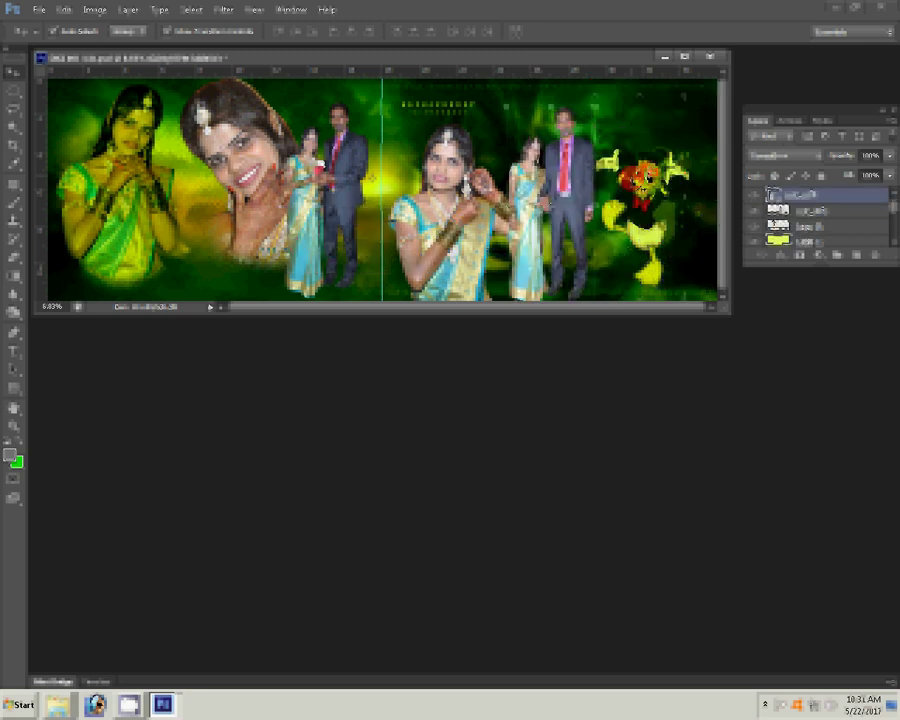
left_click(753, 241)
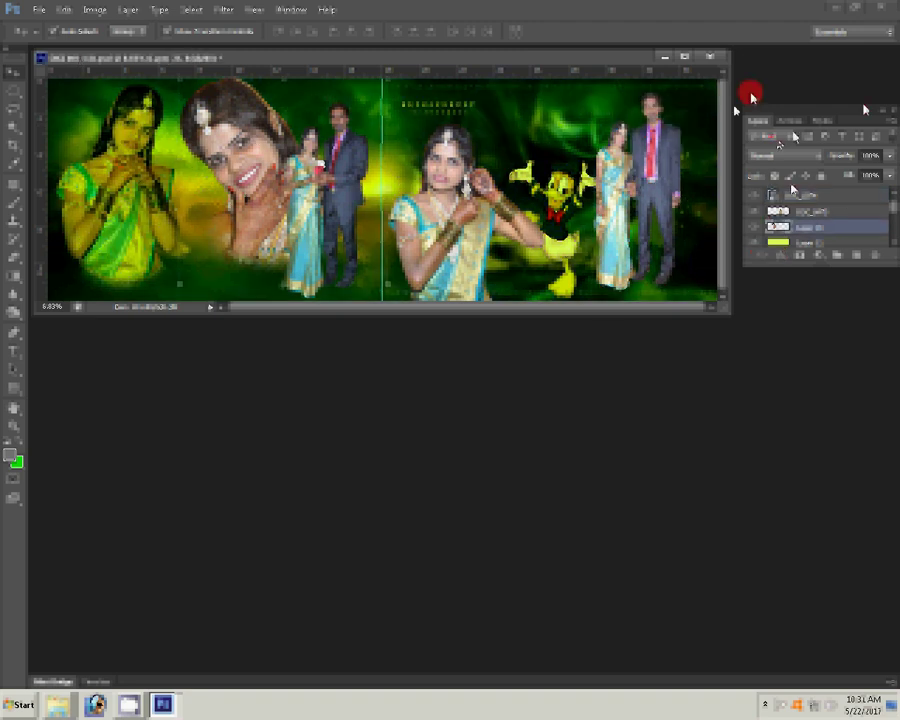
- Try Hard Light, then set the face portrait layer to Overlay over the green background
left_click(785, 156)
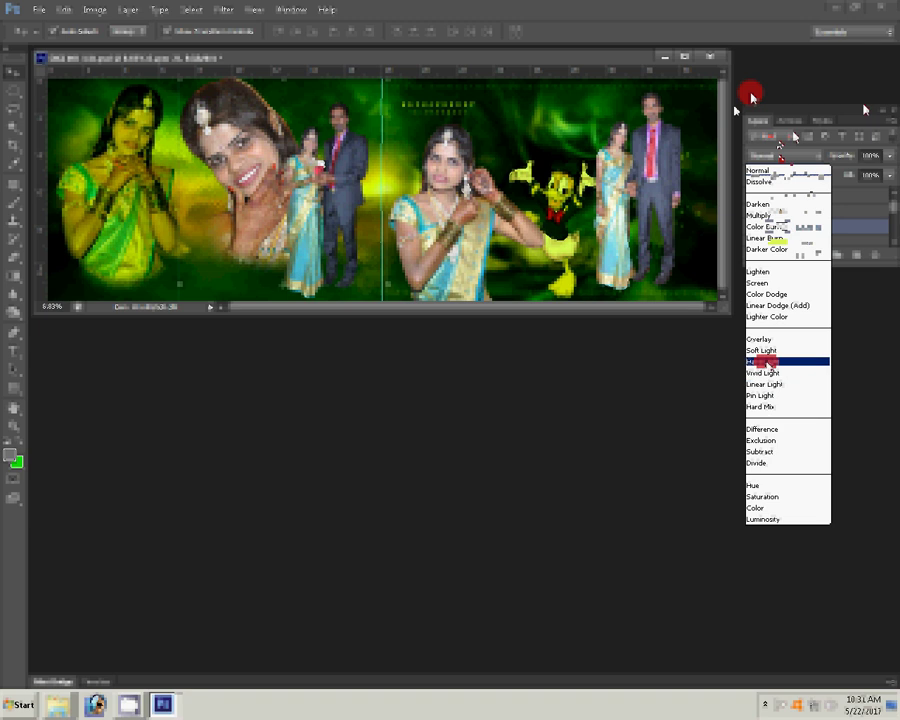
left_click(763, 360)
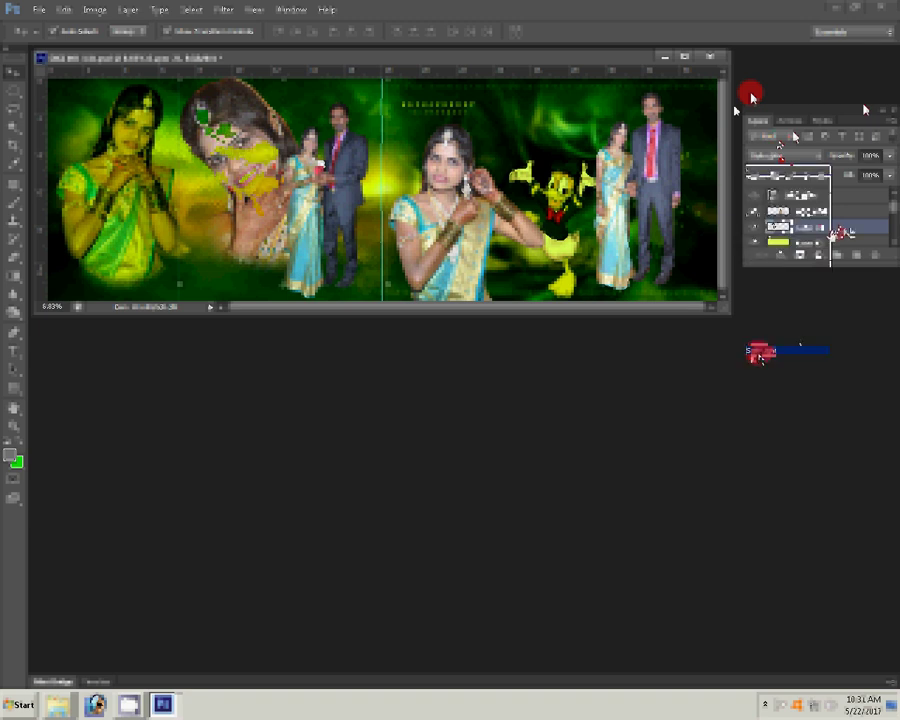
left_click(783, 157)
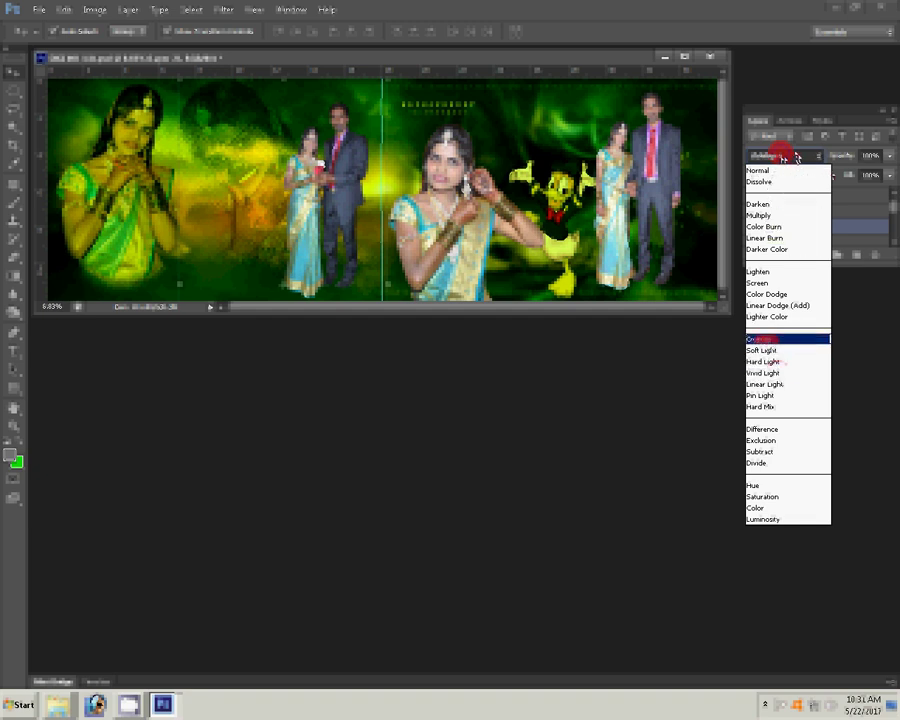
left_click(763, 340)
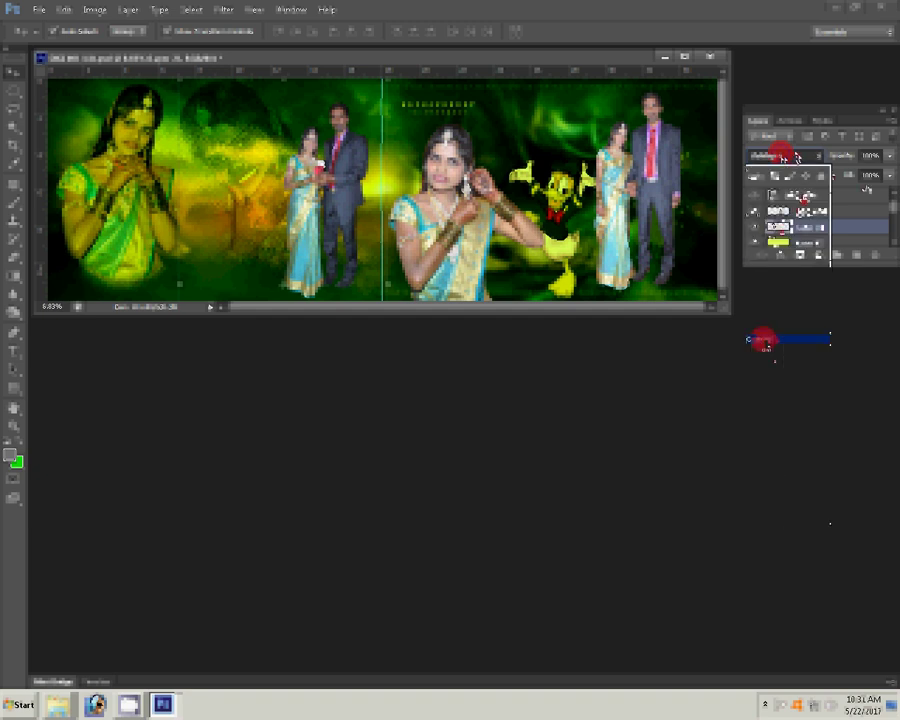
left_click(770, 250)
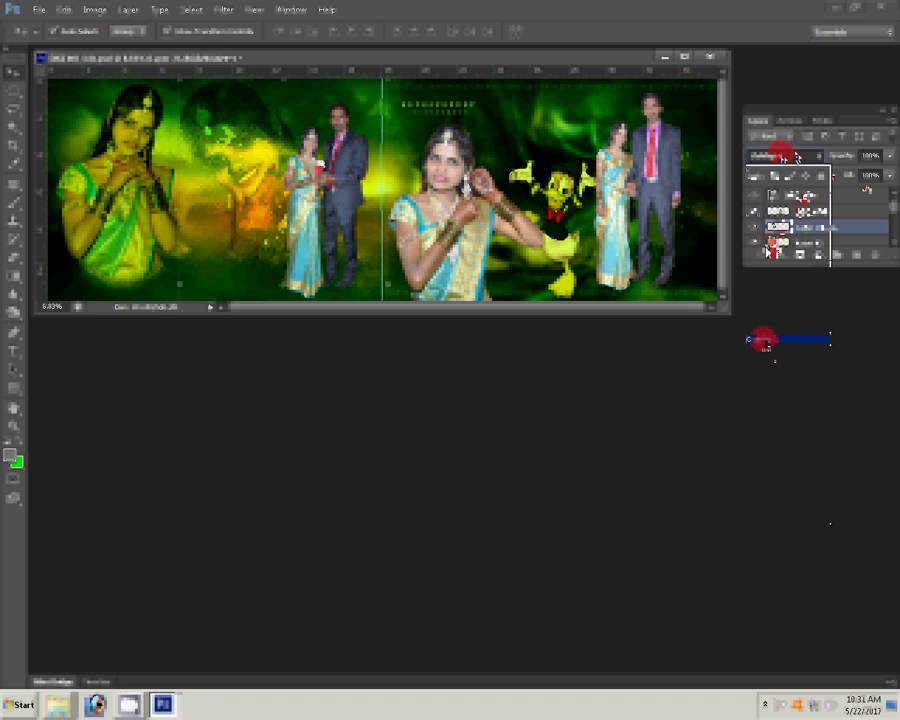
left_click(383, 211)
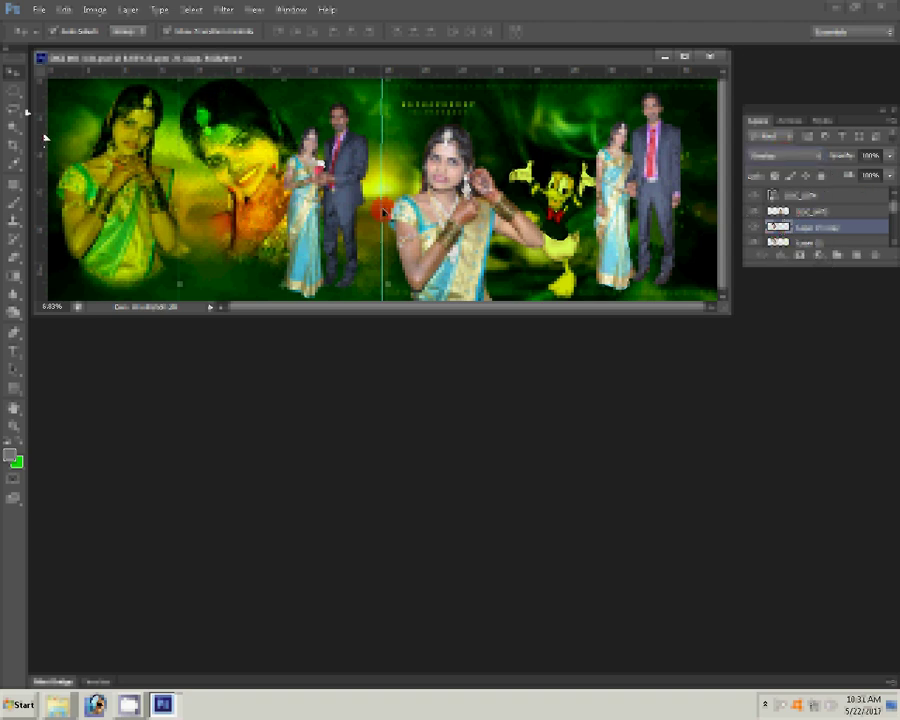
- In Save As, browse to the K 3 folder on Local Disk (I:)
left_click(37, 12)
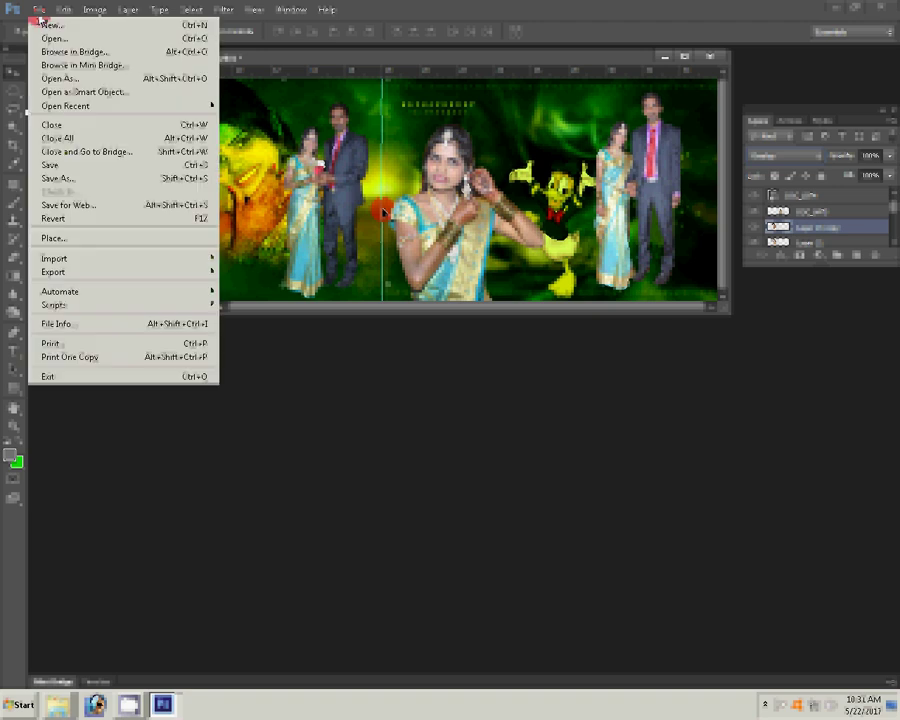
left_click(62, 180)
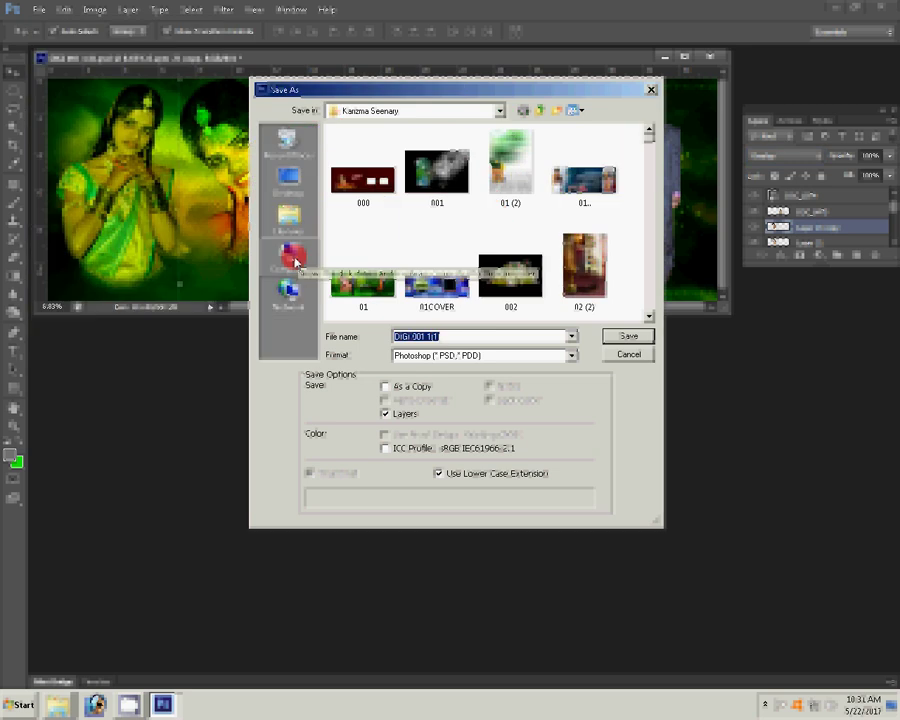
key("F4")
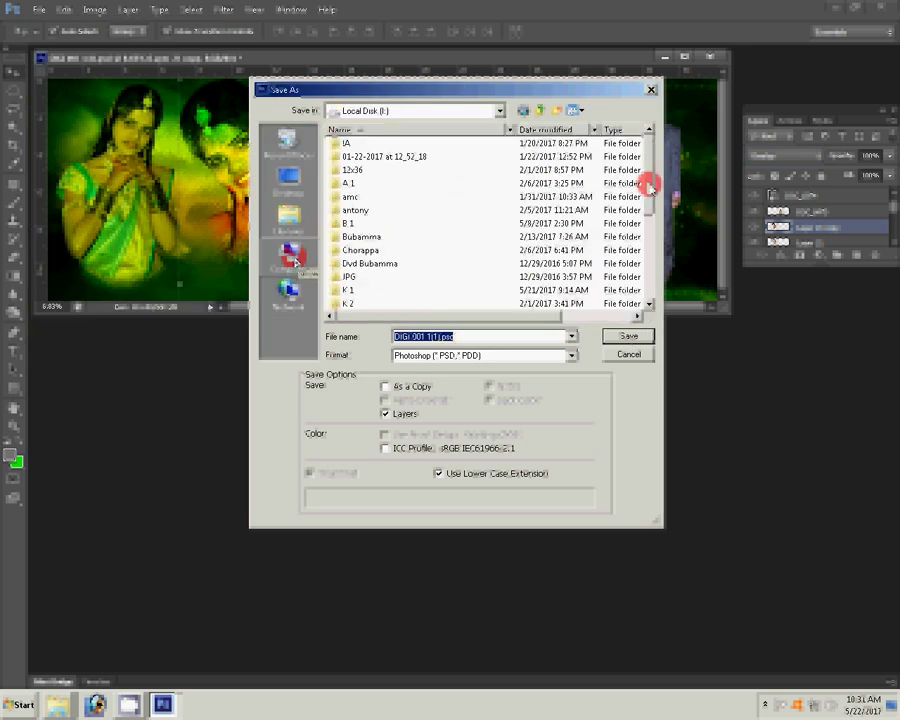
left_click(576, 110)
left_click(603, 181)
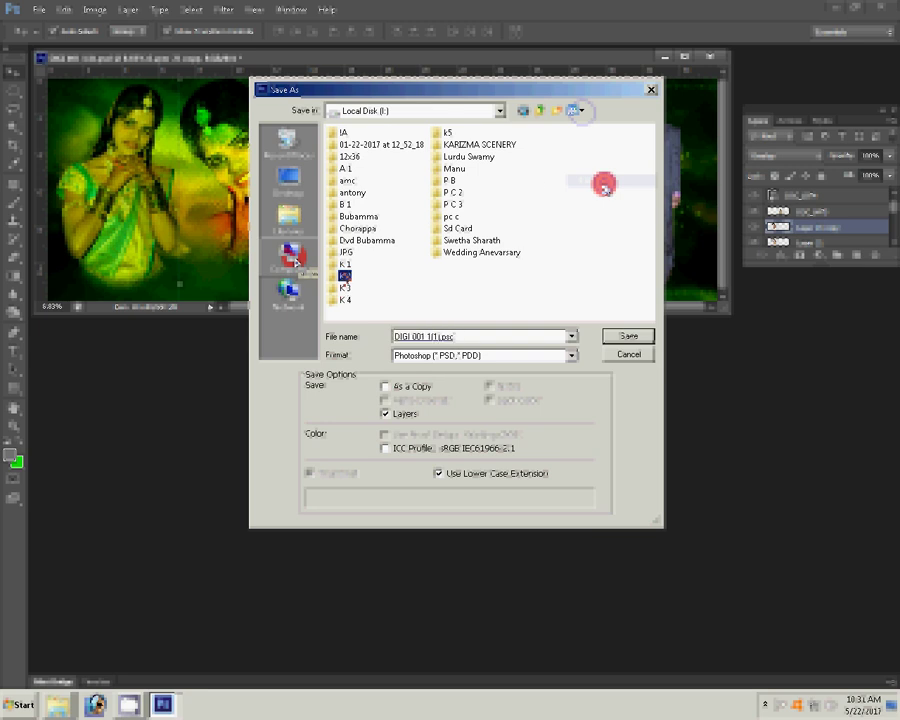
double_click(603, 183)
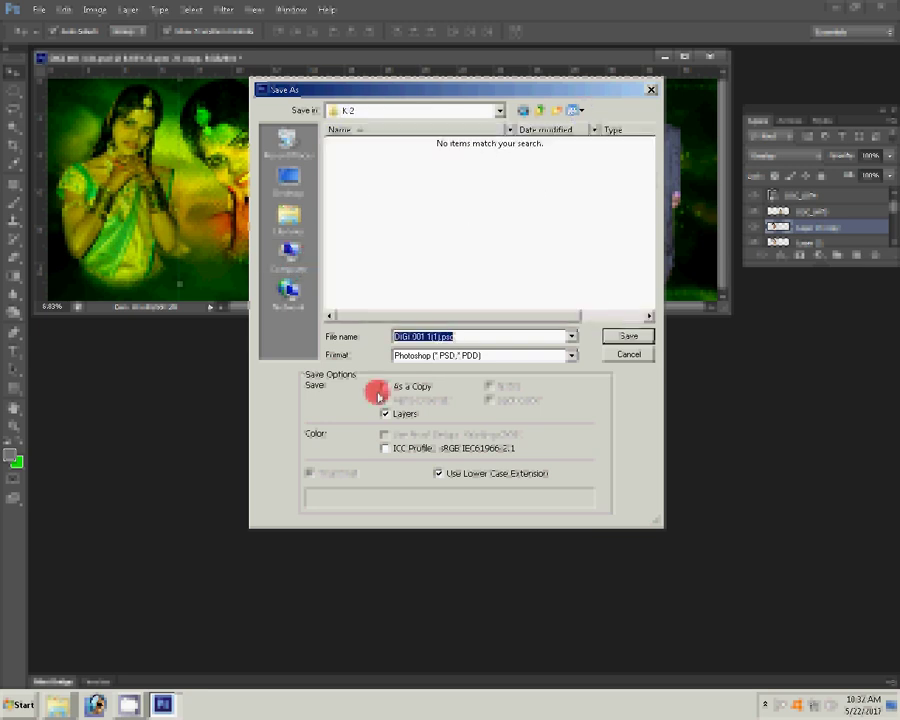
left_click(539, 112)
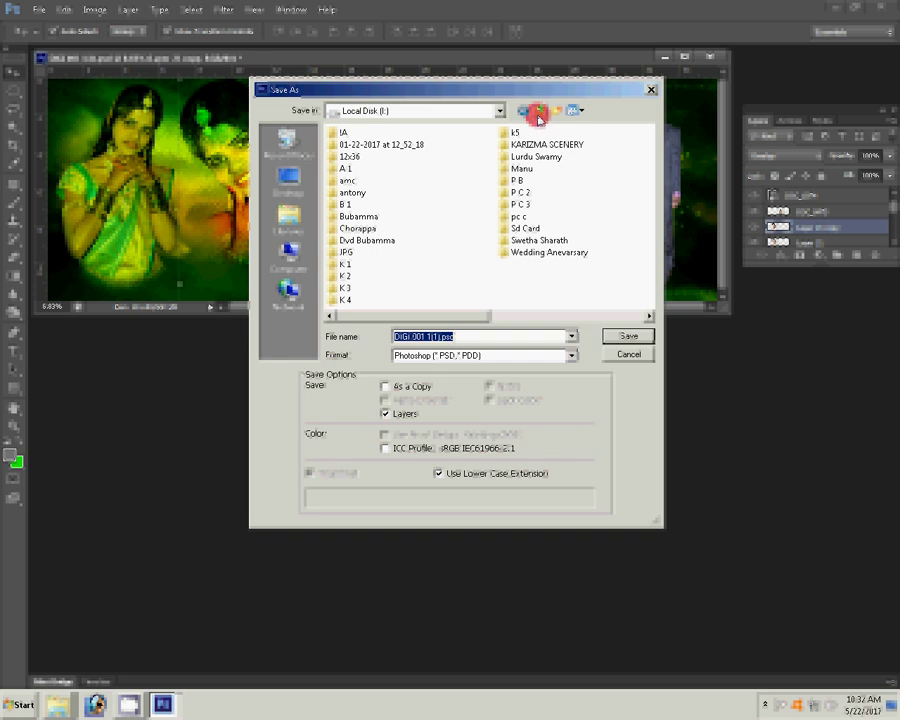
left_click(343, 288)
left_click(628, 336)
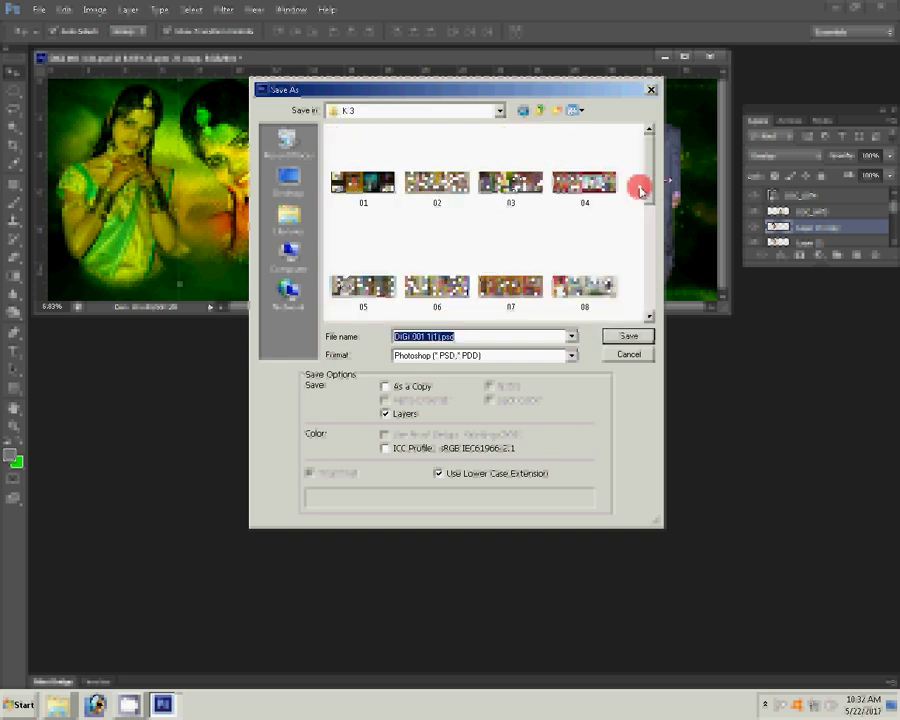
- Save the spread as a PSD named 18
scroll(645, 182, "down", 2)
mouse_move(649, 182)
left_mouse_down()
mouse_move(645, 276)
mouse_move(647, 150)
mouse_move(642, 264)
left_mouse_up()
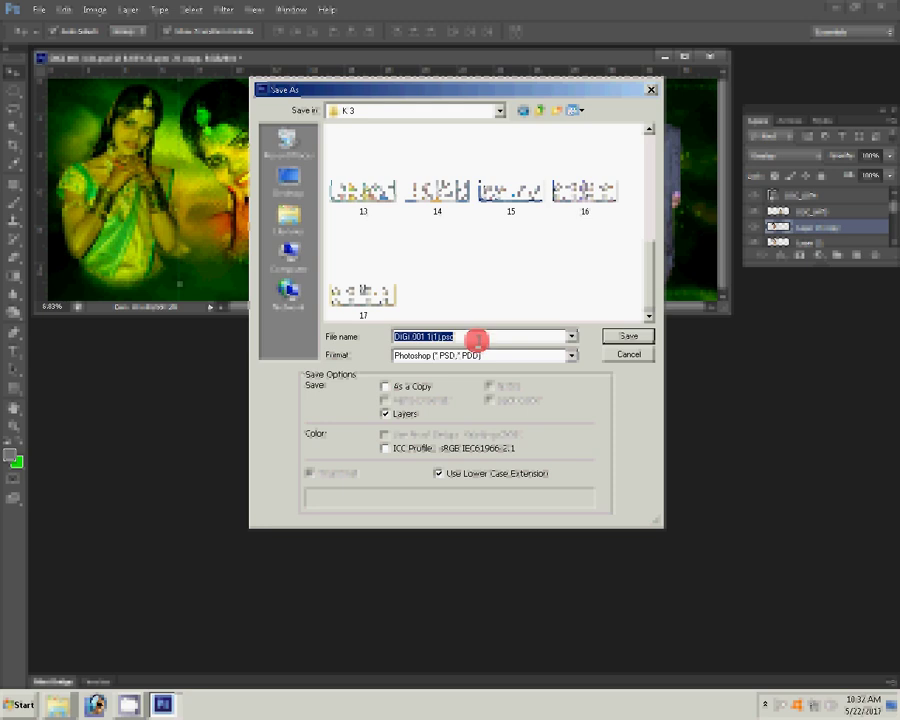
type("18")
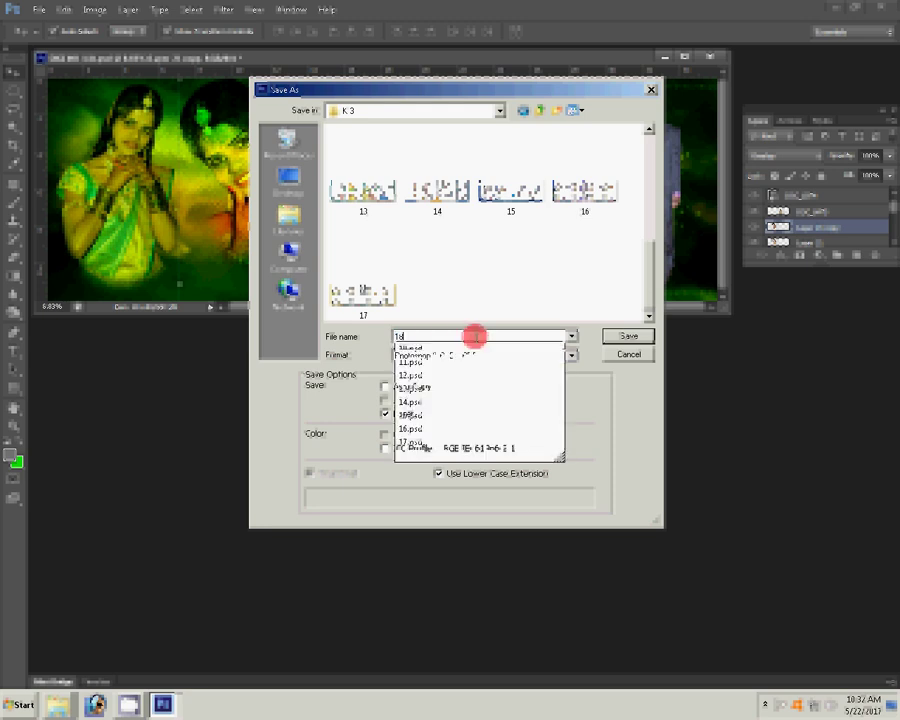
left_click(630, 358)
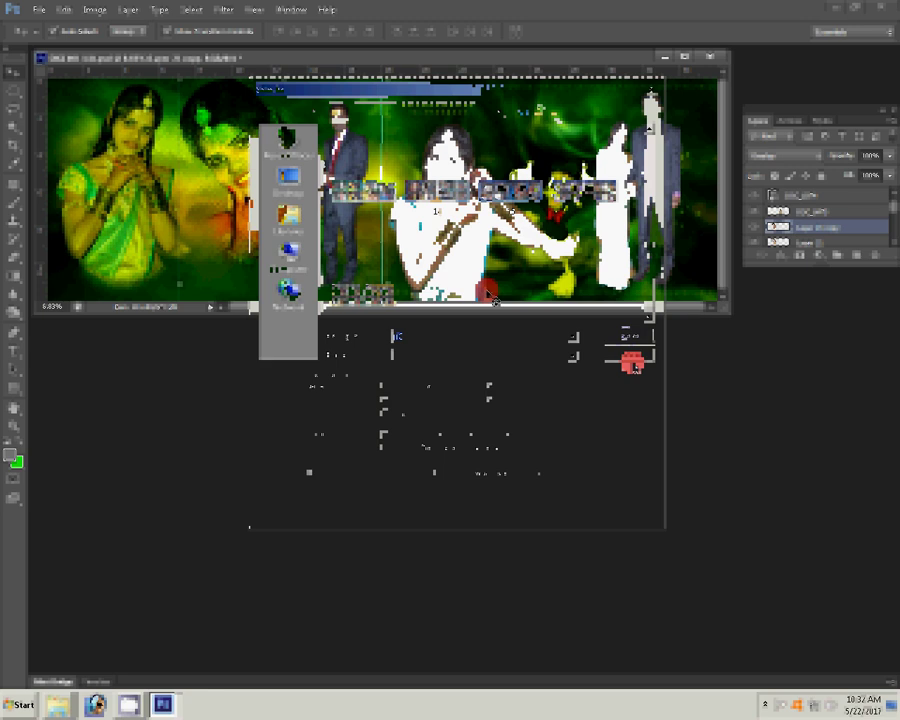